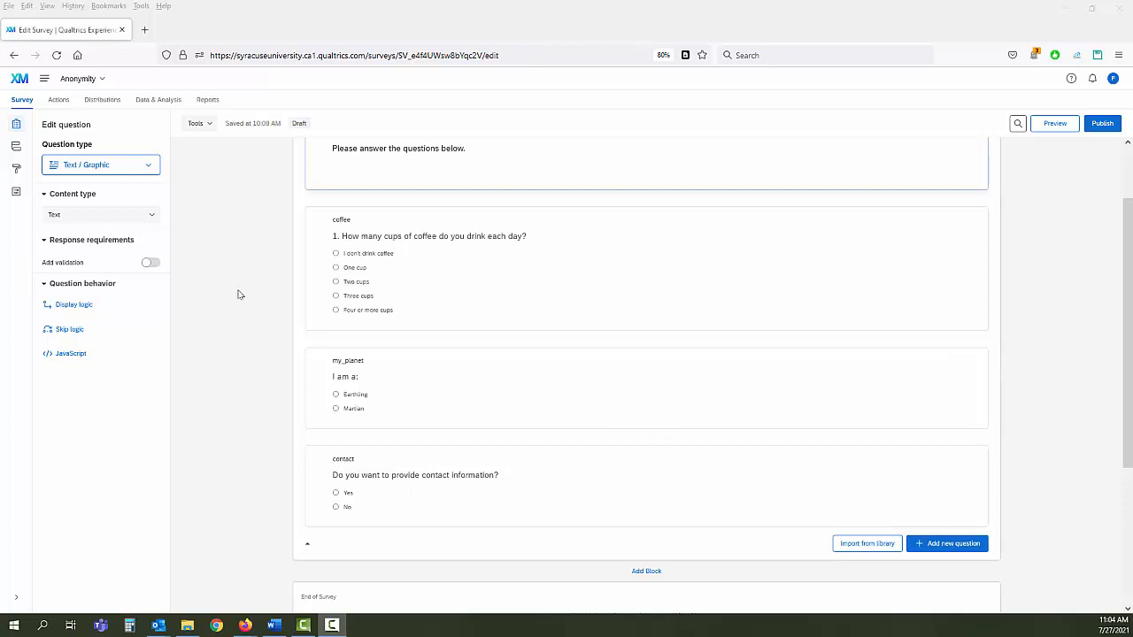
- Review the Anonymity survey's coffee, my_planet and contact questions
click(92, 84)
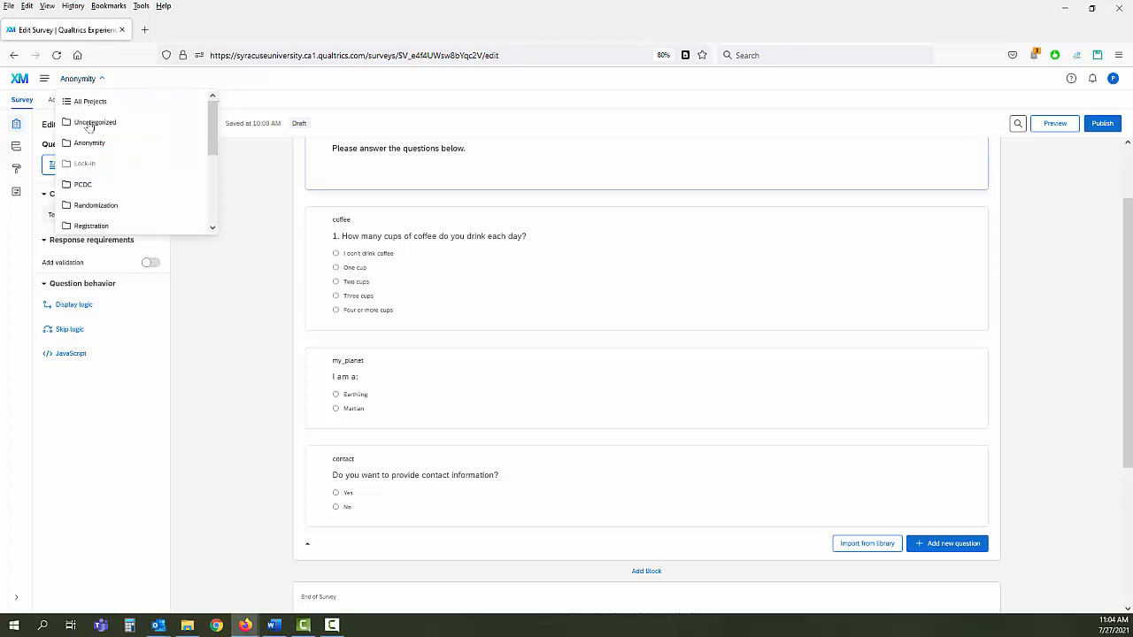
- Switch to the Contact Info survey with its first name, last name and email form
mouse_move(92, 144)
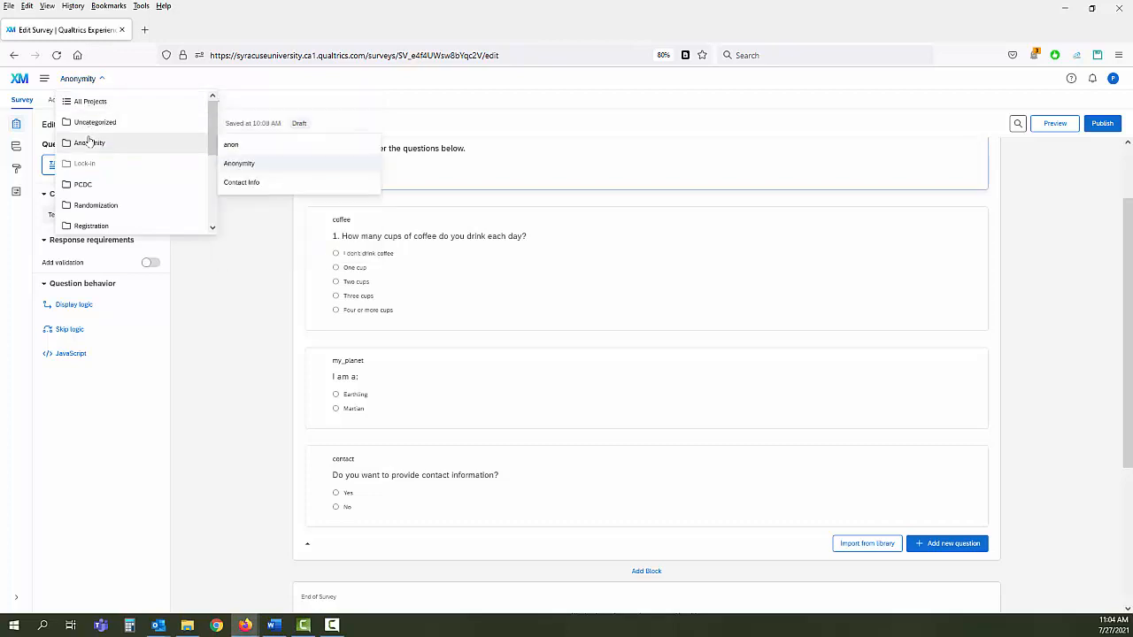
click(251, 185)
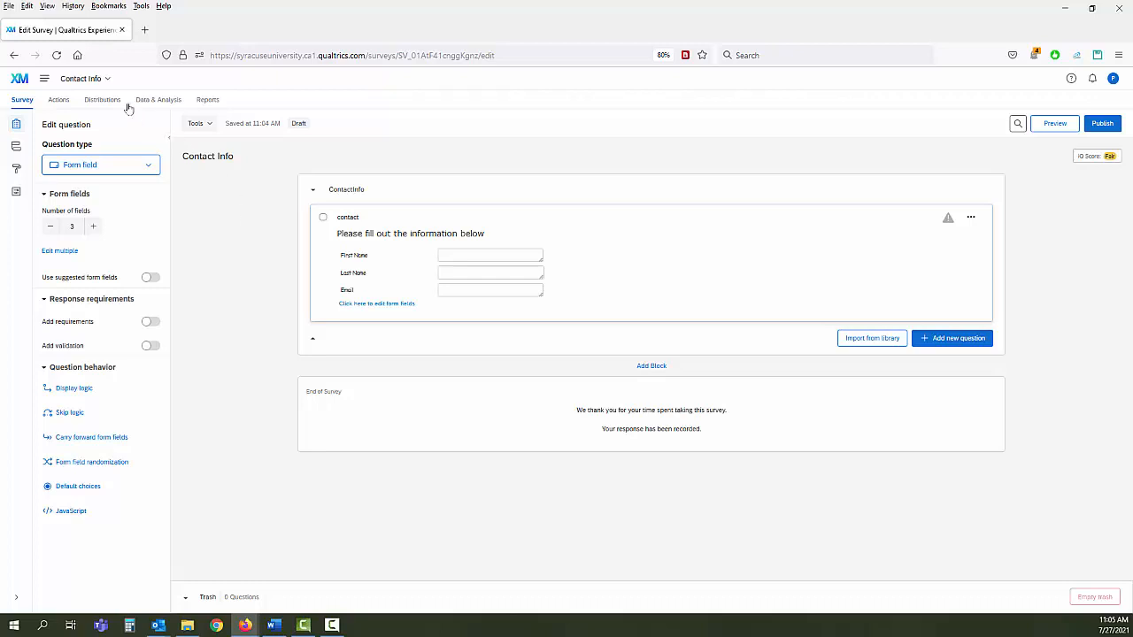
click(44, 81)
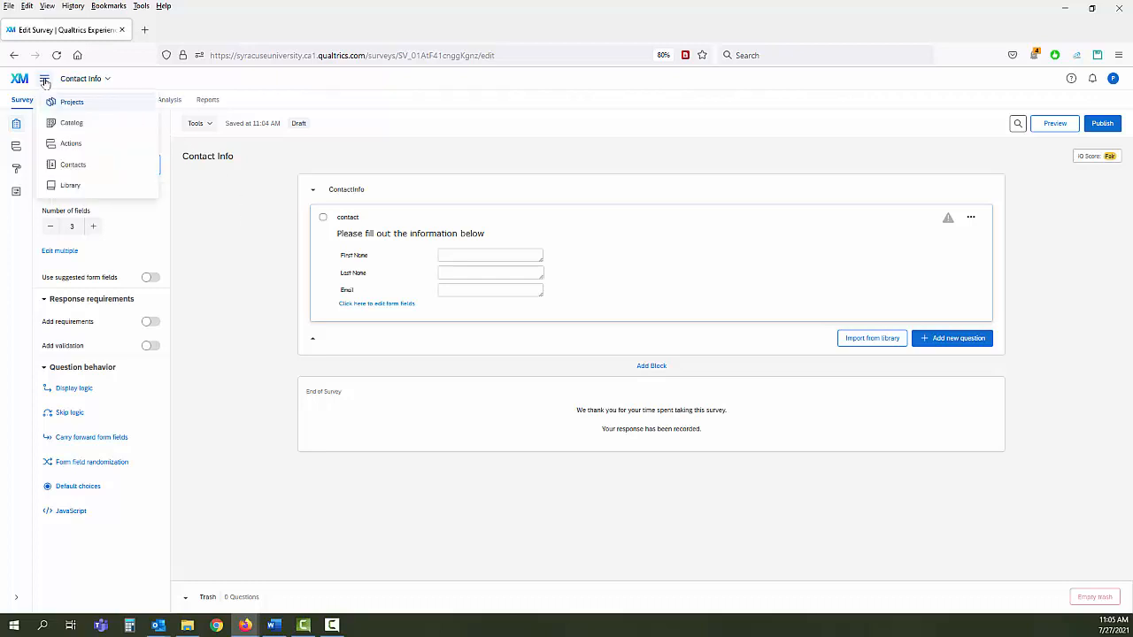
- In Contacts, create a 'Contact Info' list in the Anonymity folder, skipping adding contacts
click(55, 167)
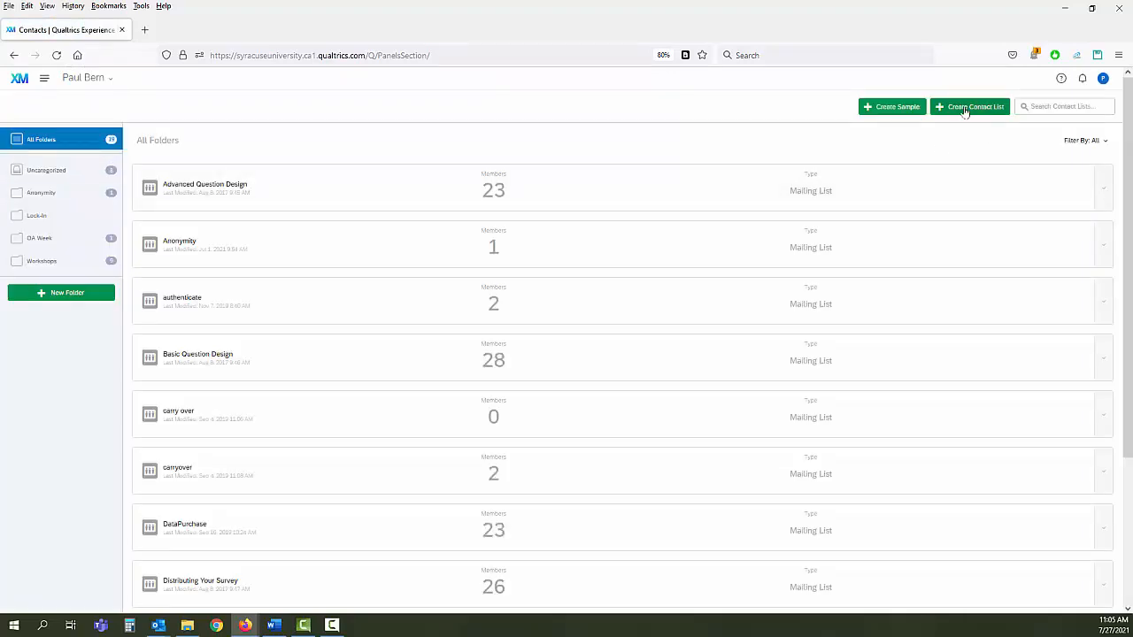
click(965, 112)
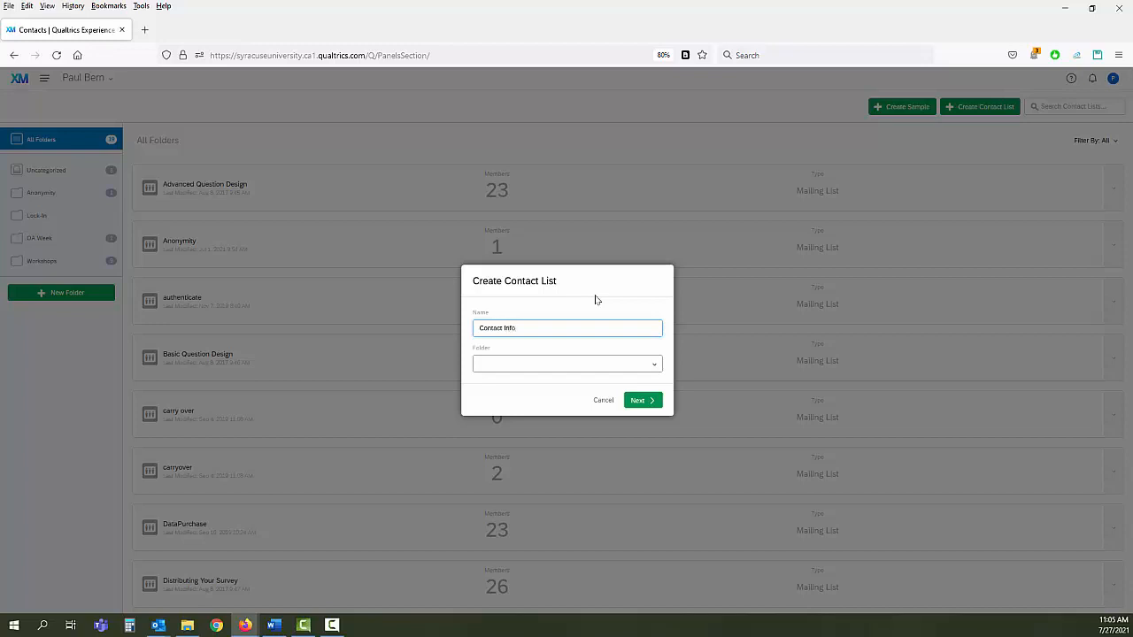
click(652, 367)
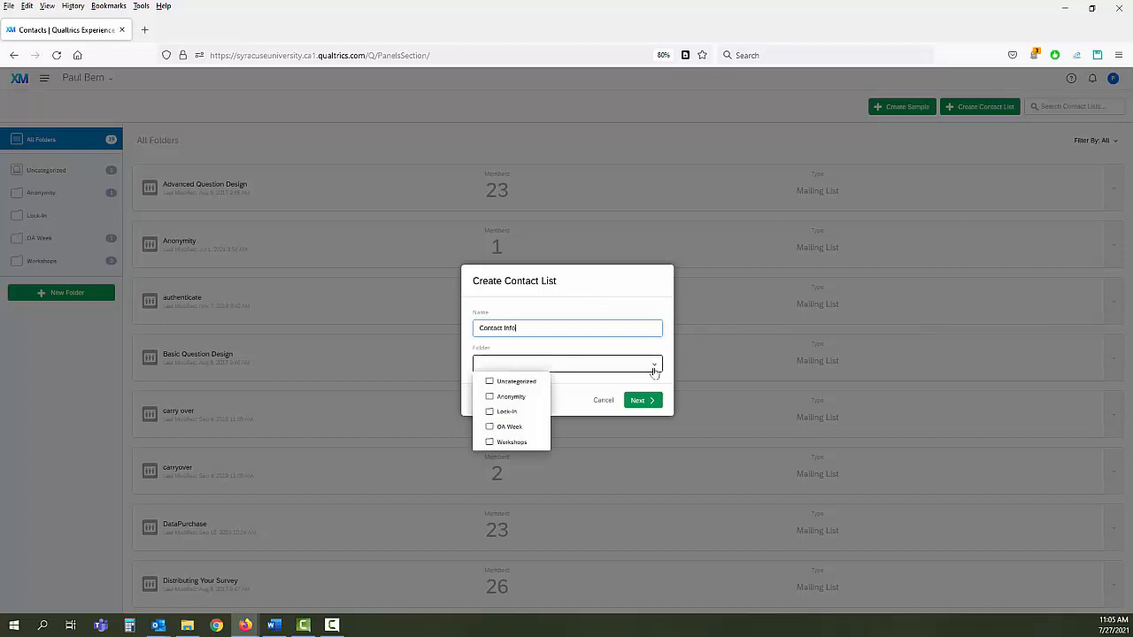
click(518, 400)
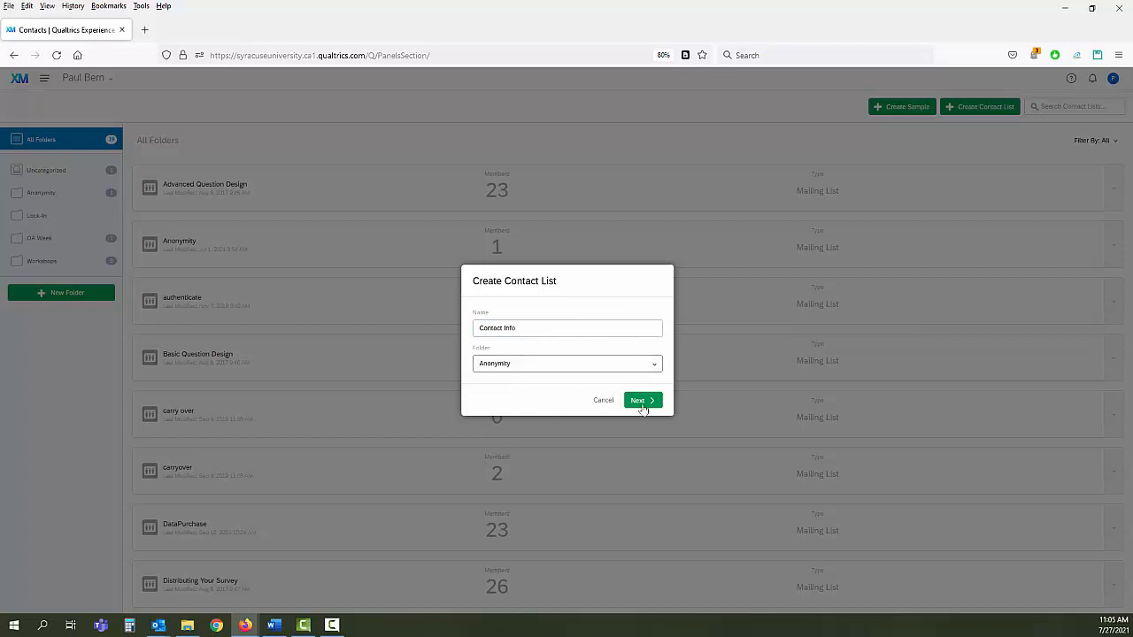
click(643, 403)
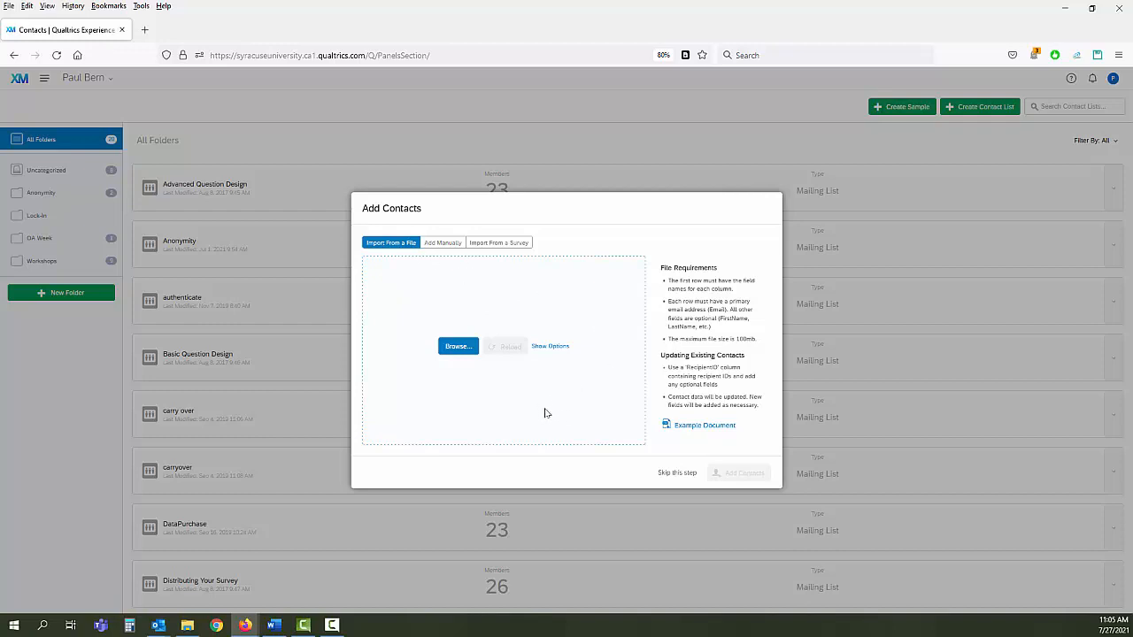
click(676, 472)
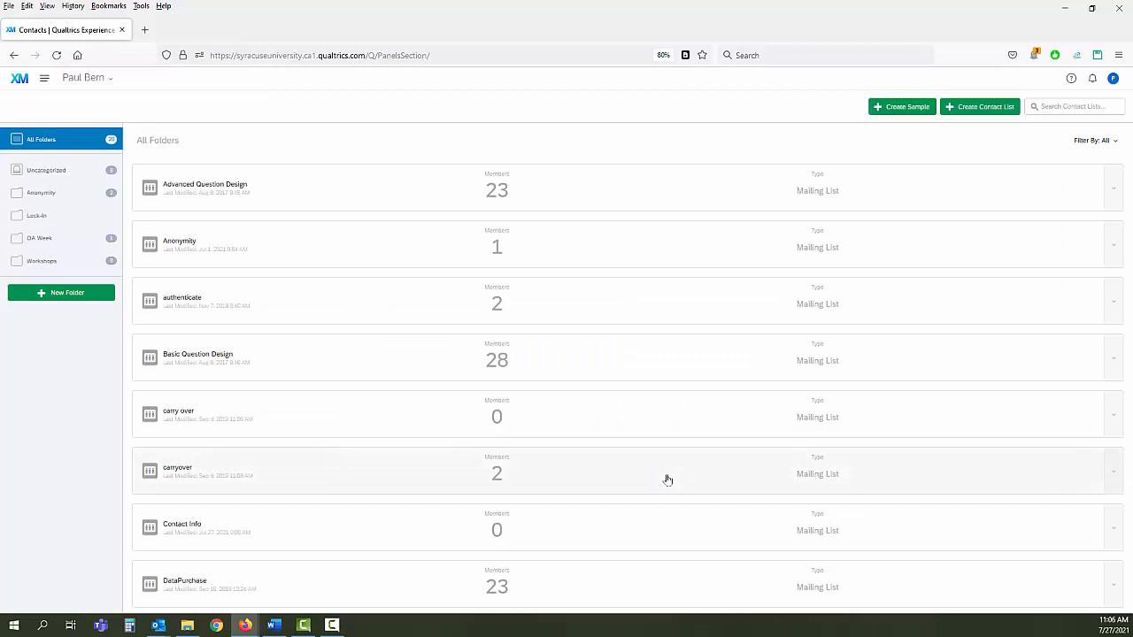
click(46, 196)
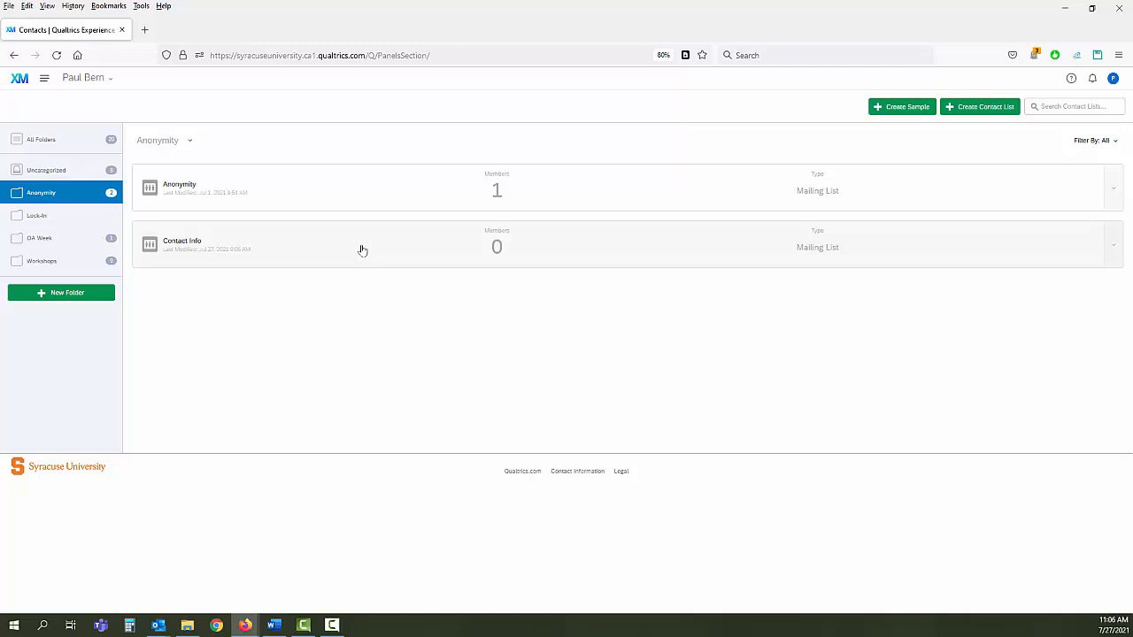
- Confirm the Contact Info list has 0 members, then return to Projects
click(362, 251)
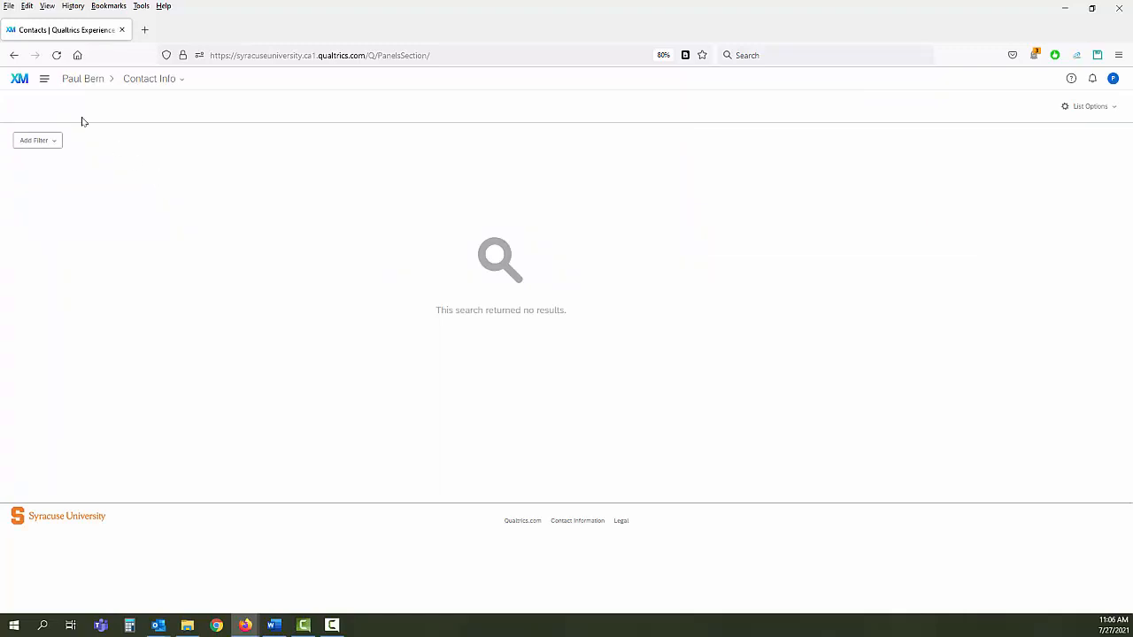
click(45, 83)
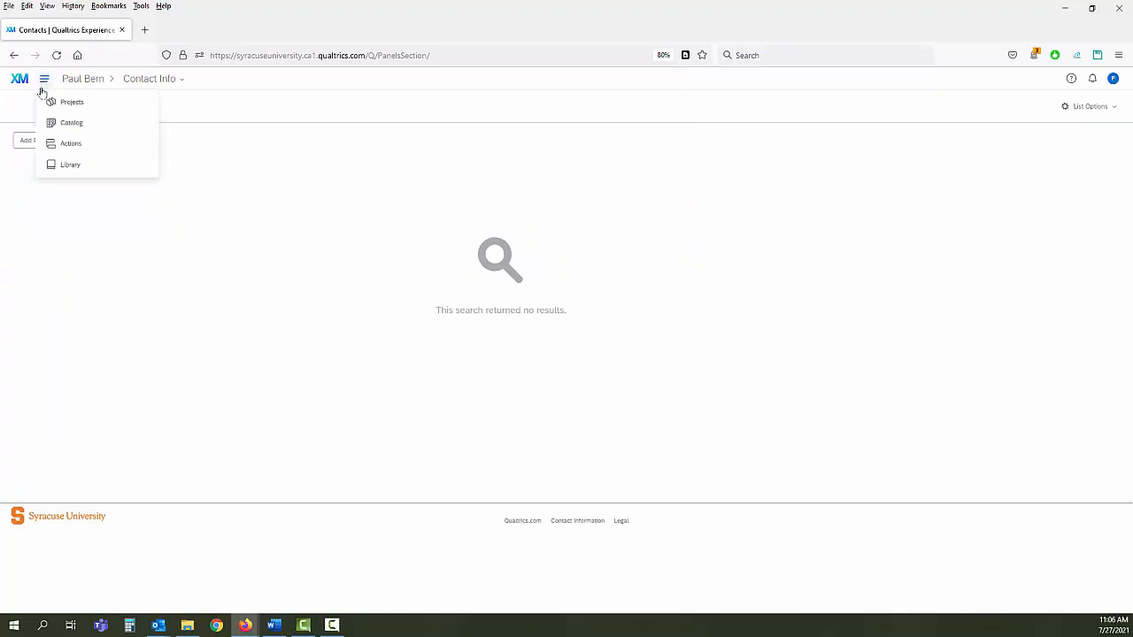
click(44, 107)
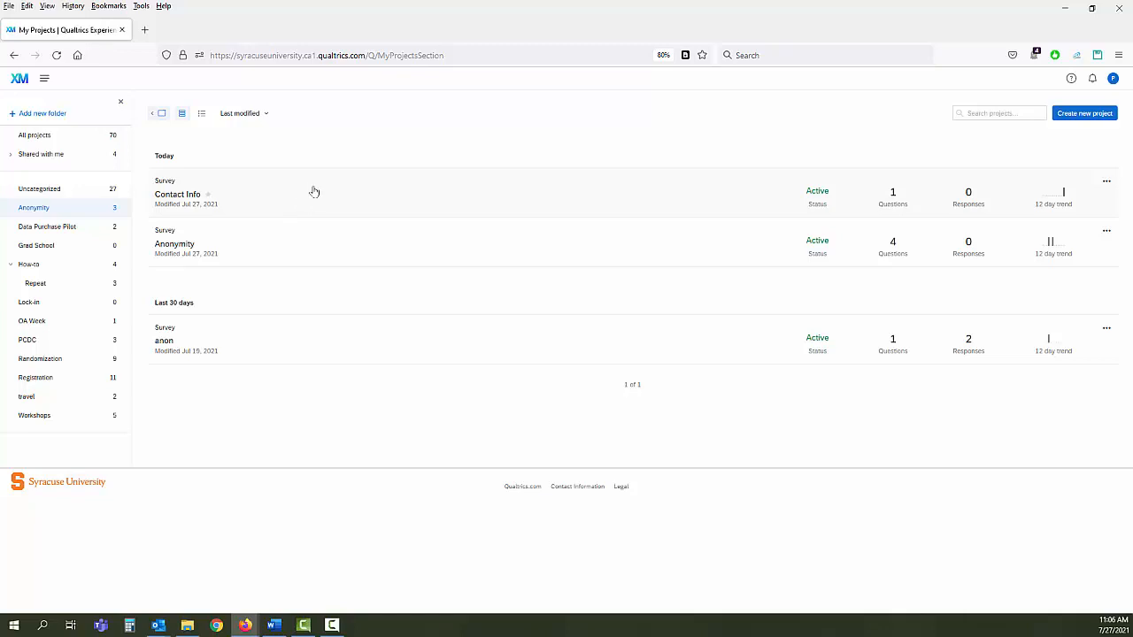
- Open the Contact Info survey's Actions page and begin a new action
click(315, 192)
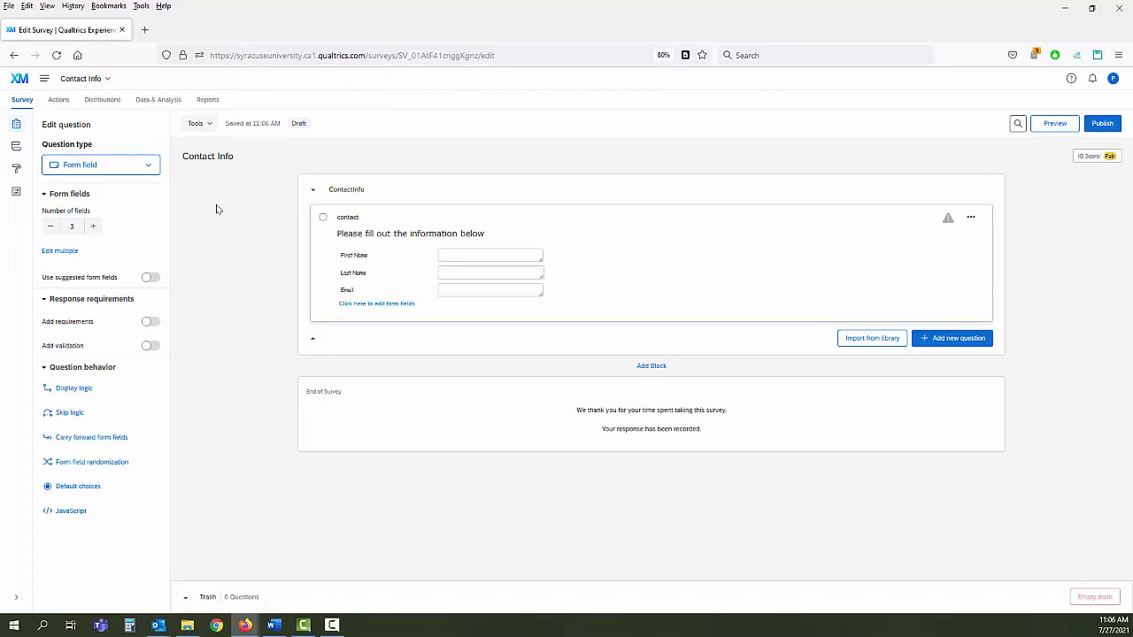
click(57, 103)
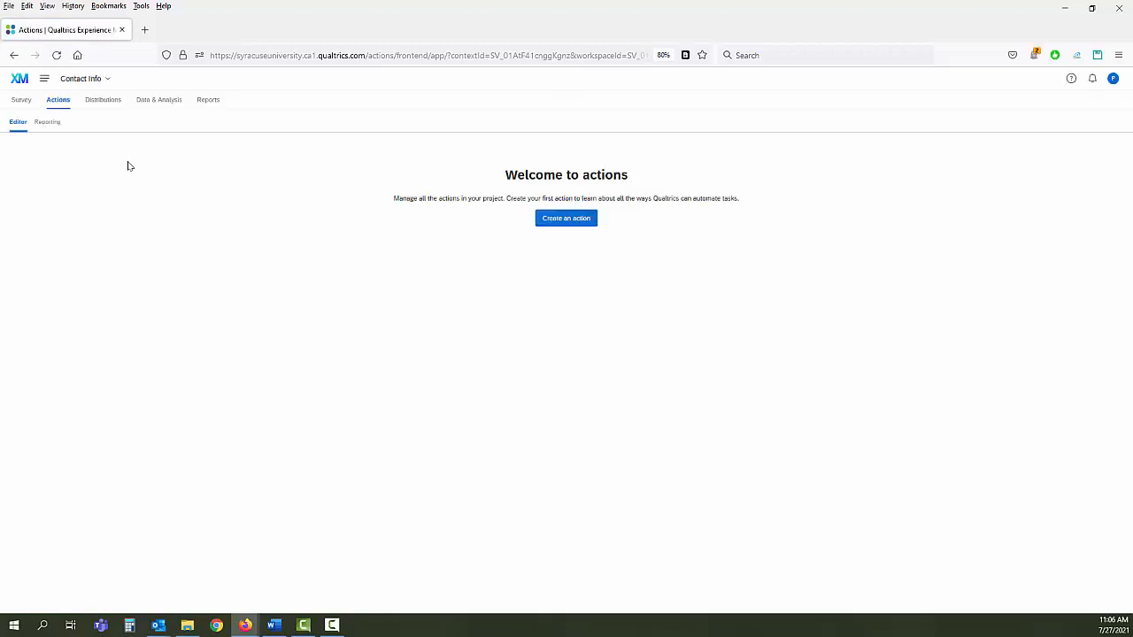
click(562, 222)
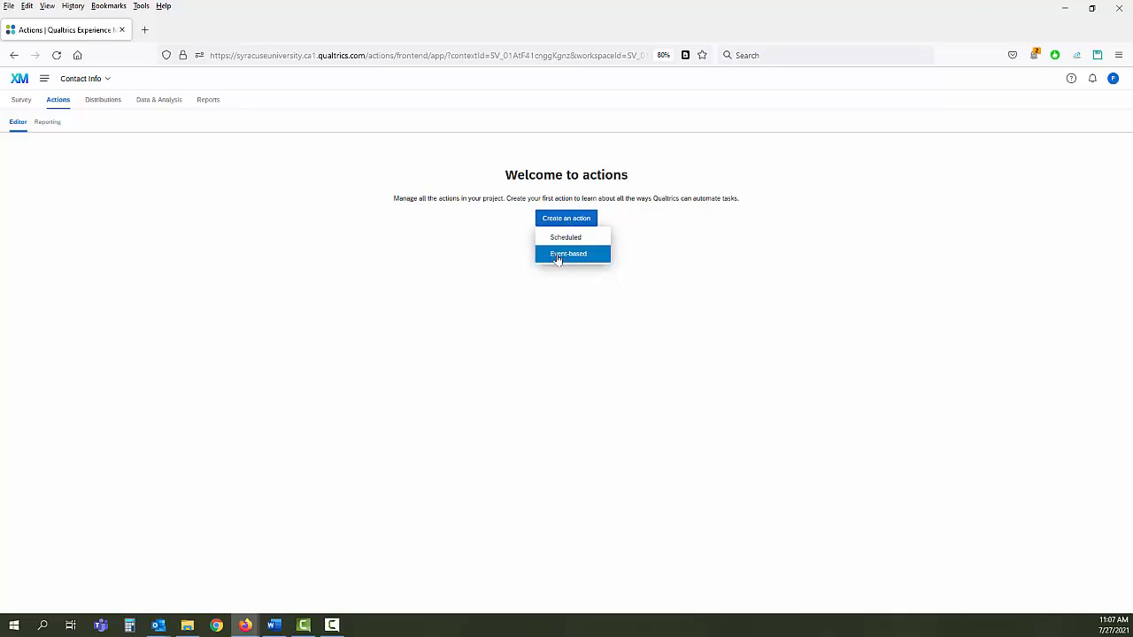
- Make the action event-based, triggered by newly created Survey responses
click(558, 257)
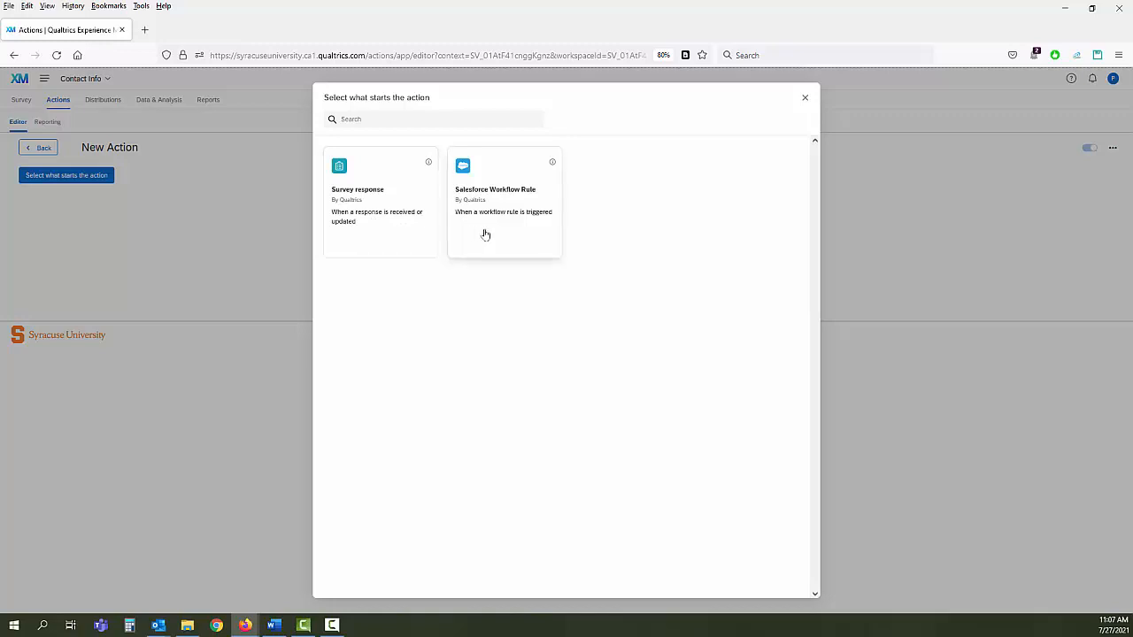
click(375, 228)
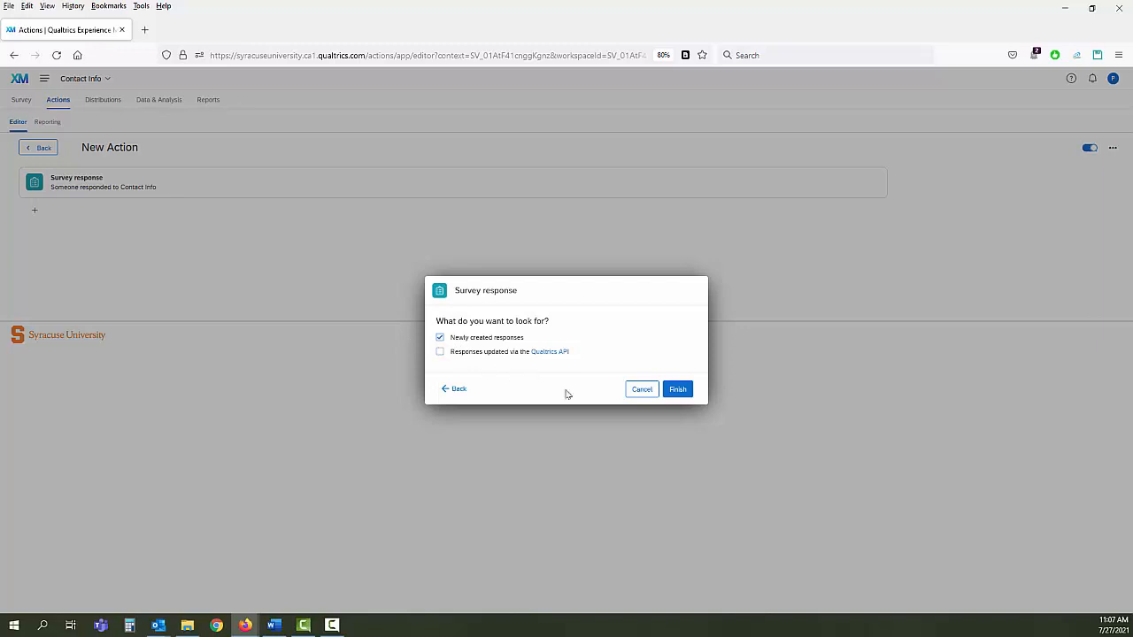
click(681, 395)
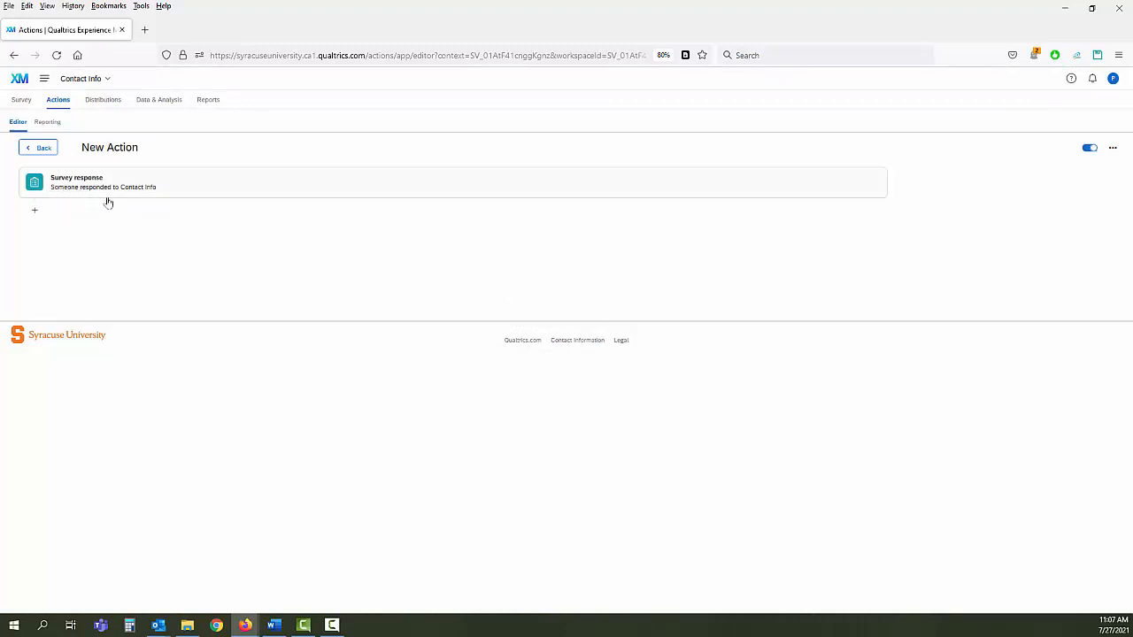
- Add an XM Directory task set to 'Add to XM directory' after the trigger
click(35, 215)
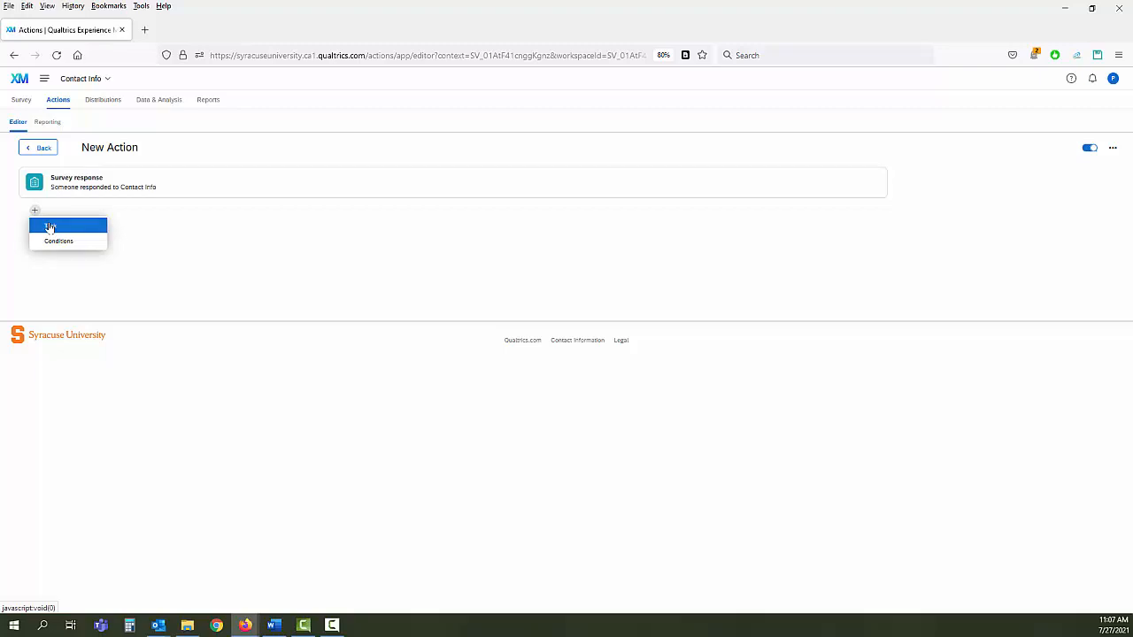
click(51, 228)
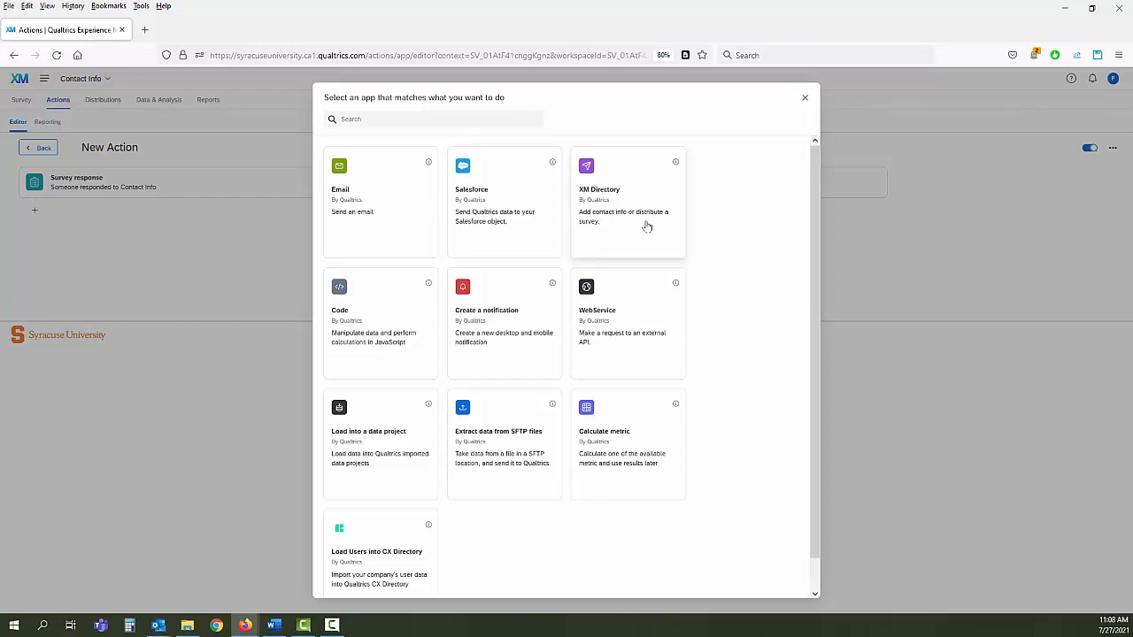
click(647, 226)
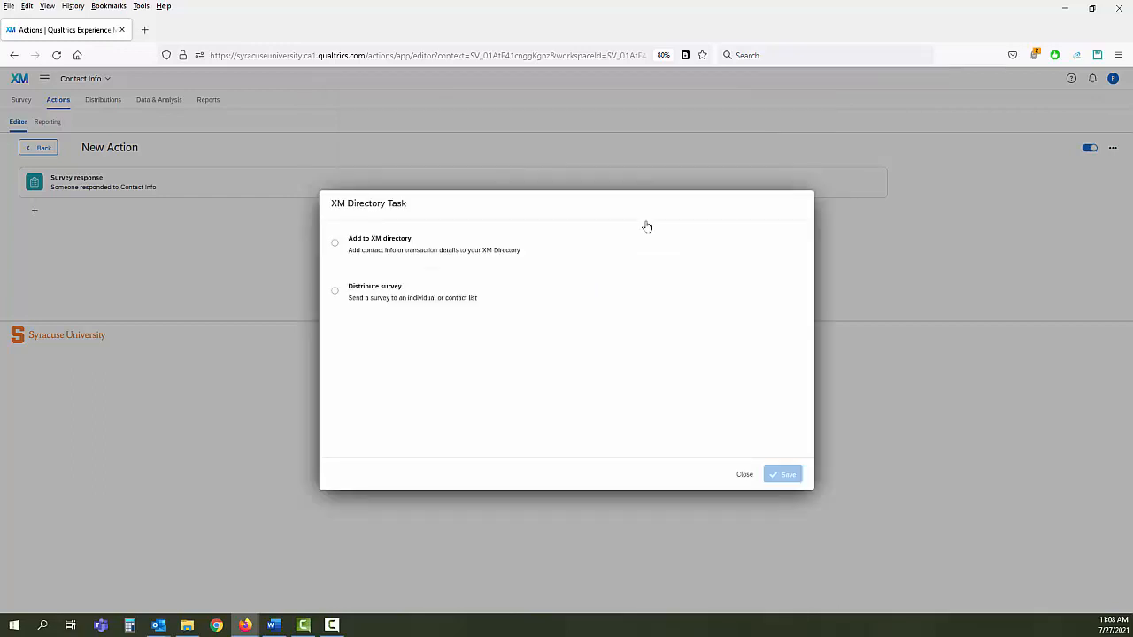
click(335, 244)
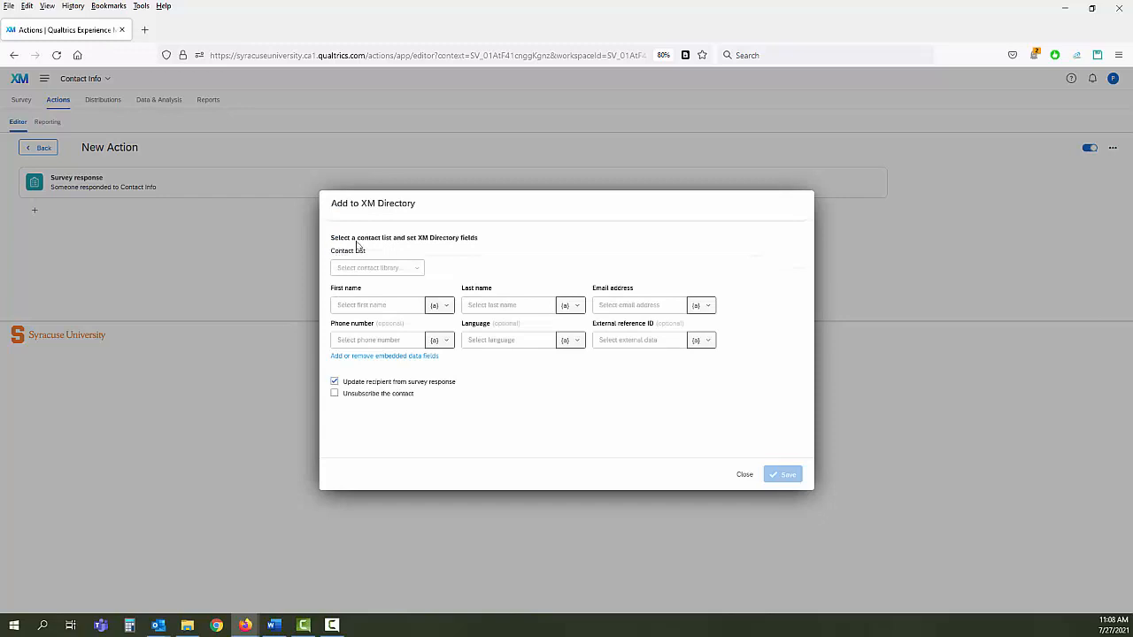
- Target the Contact Info list and fill First name from the survey's First Name answer
click(416, 270)
mouse_move(401, 289)
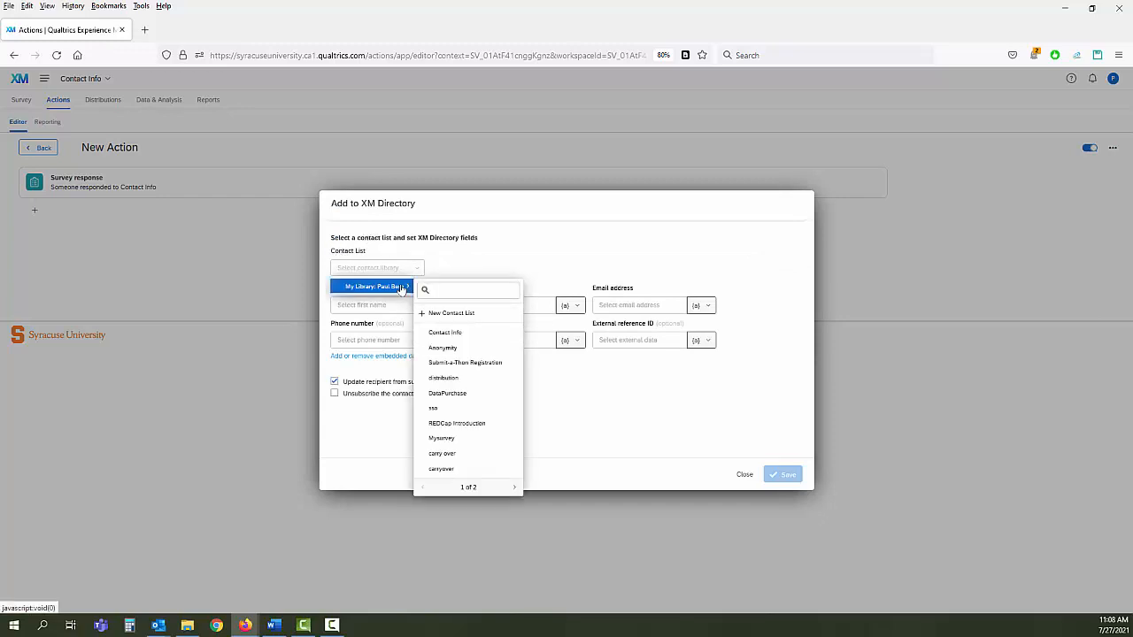
click(444, 333)
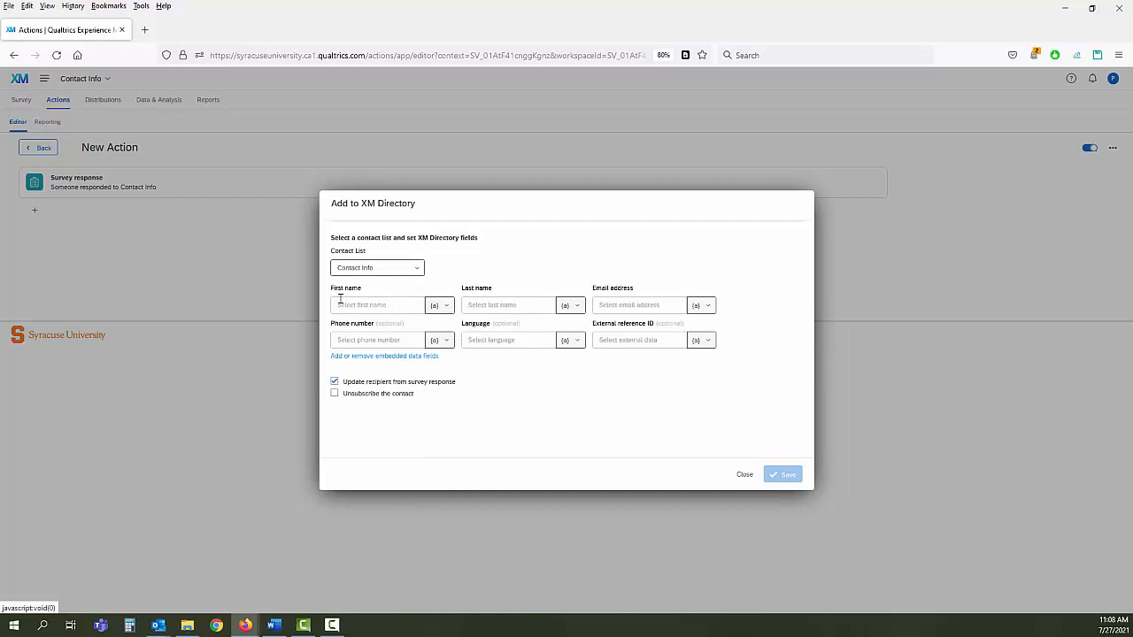
click(445, 307)
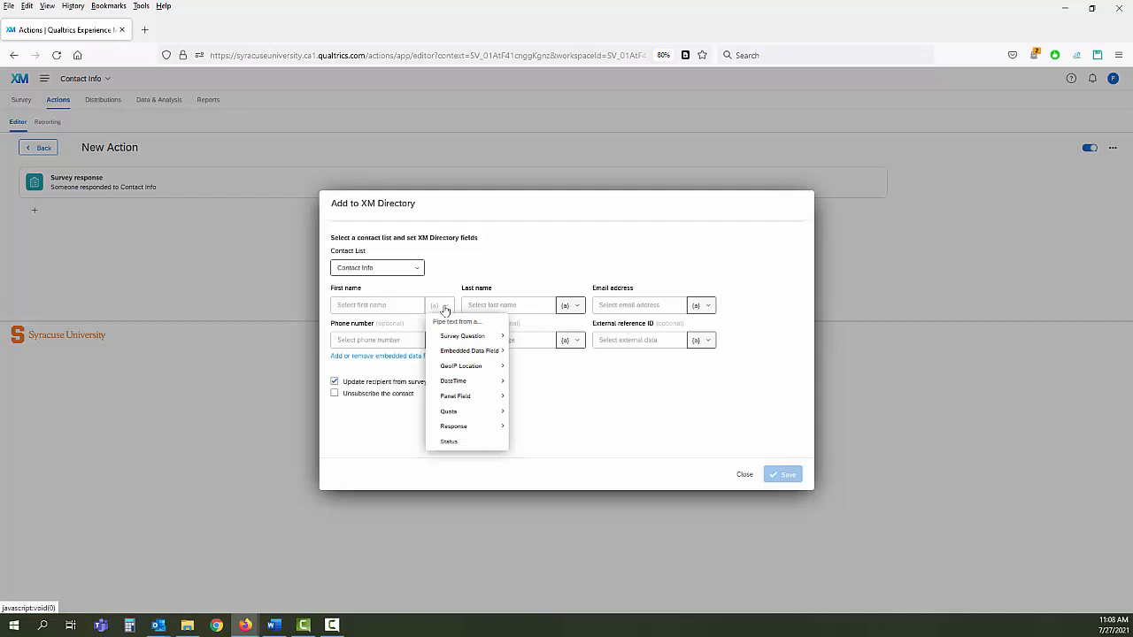
mouse_move(452, 335)
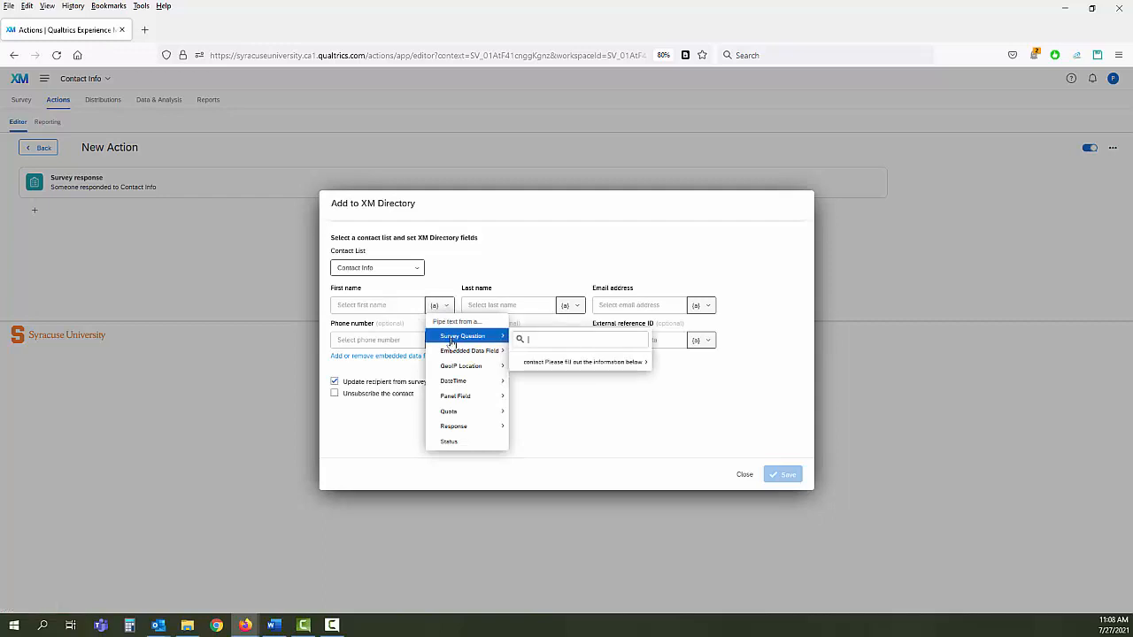
mouse_move(539, 362)
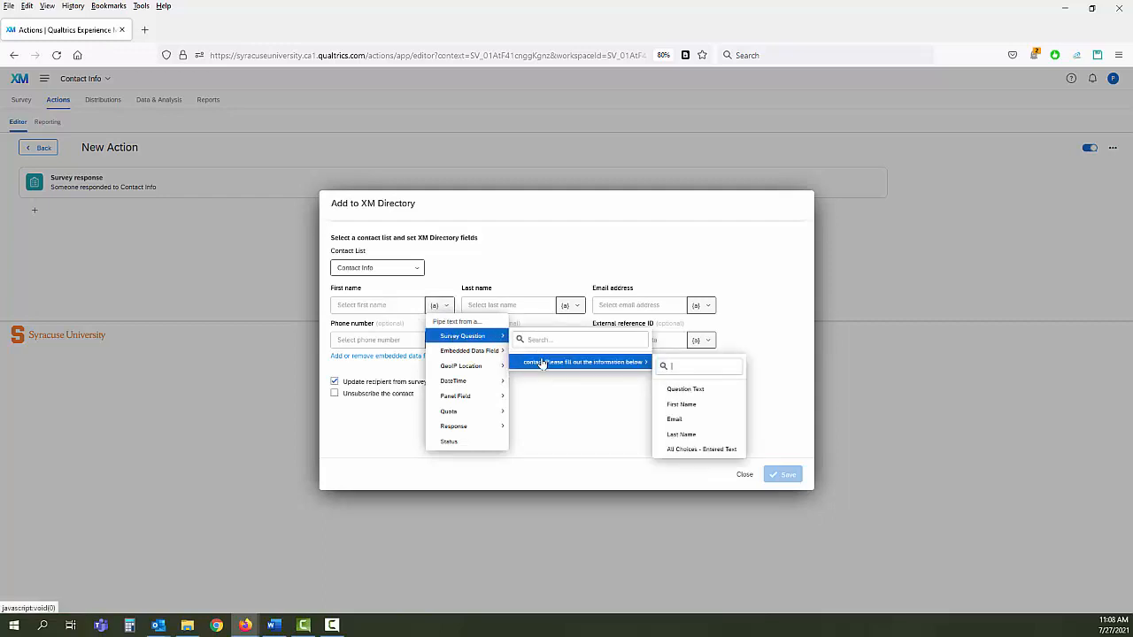
click(675, 405)
- Fill Last name and Email address from the survey answers, then save the action
click(569, 306)
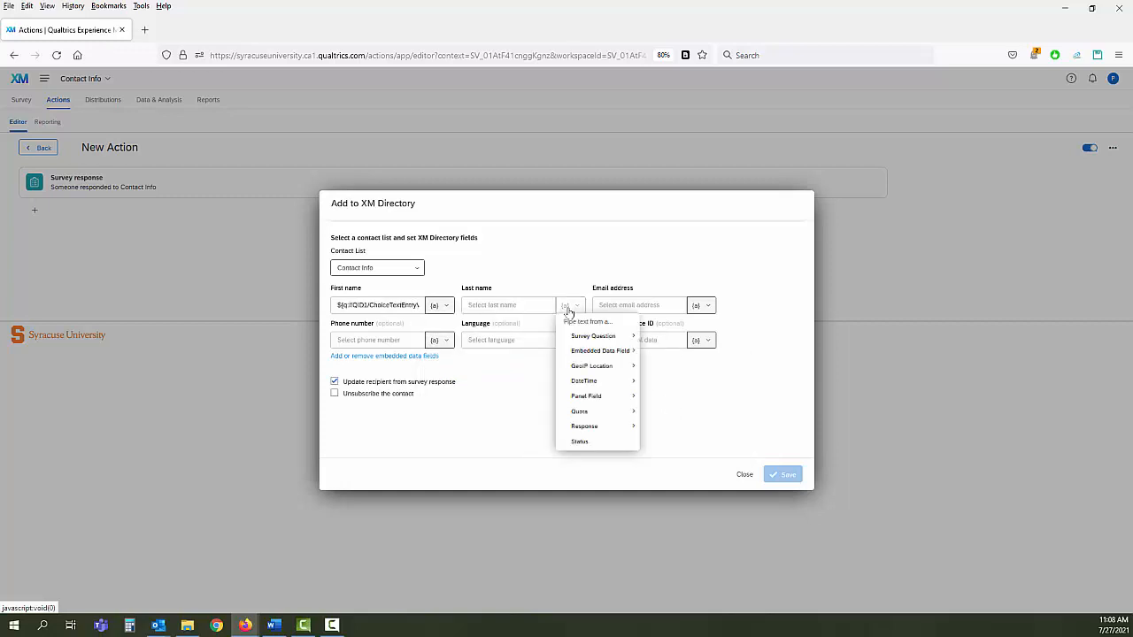
mouse_move(585, 337)
mouse_move(708, 363)
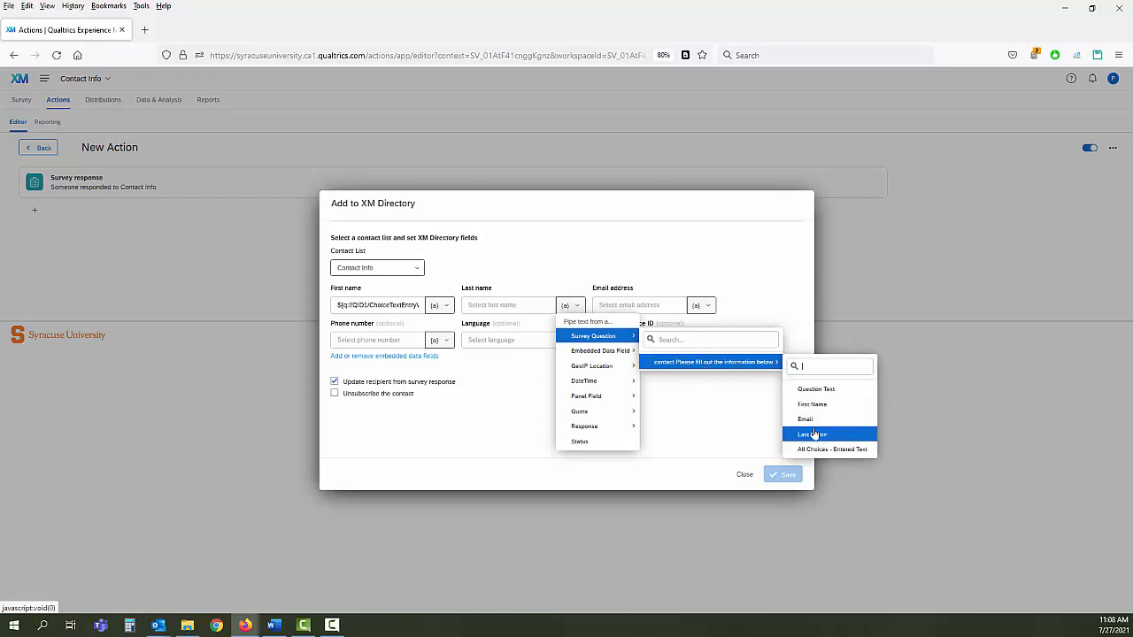
click(813, 436)
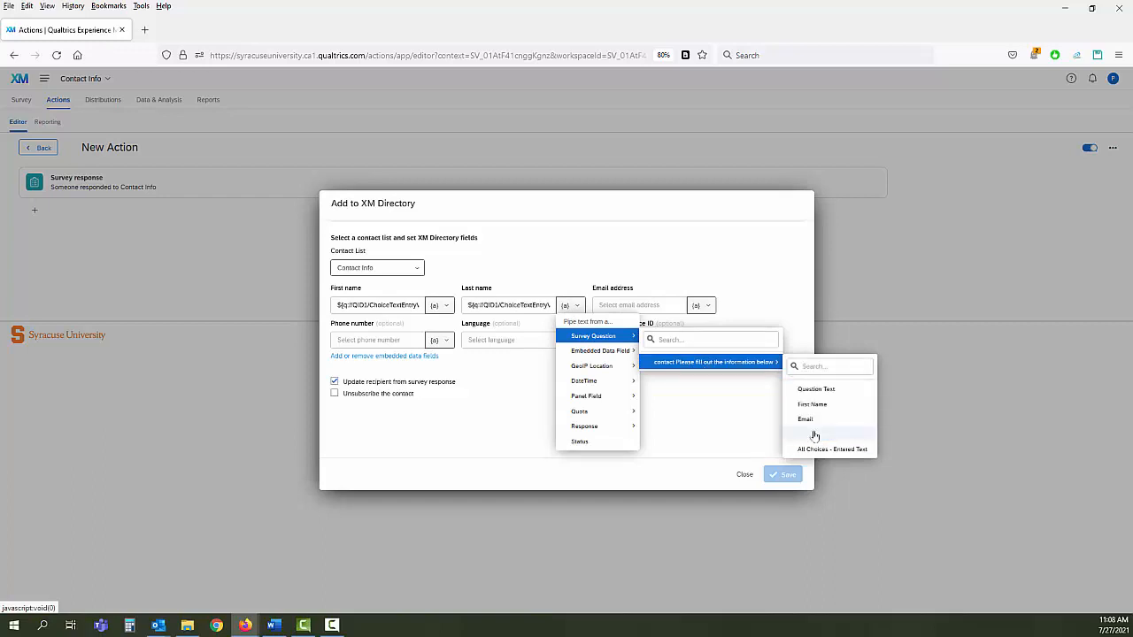
click(706, 306)
mouse_move(694, 339)
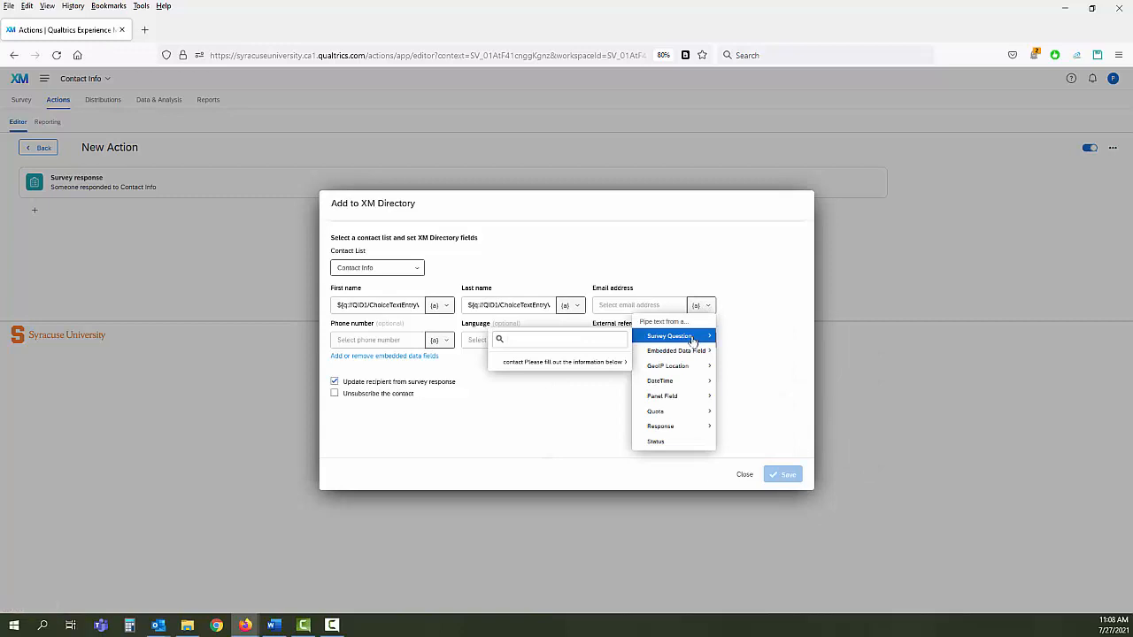
mouse_move(587, 370)
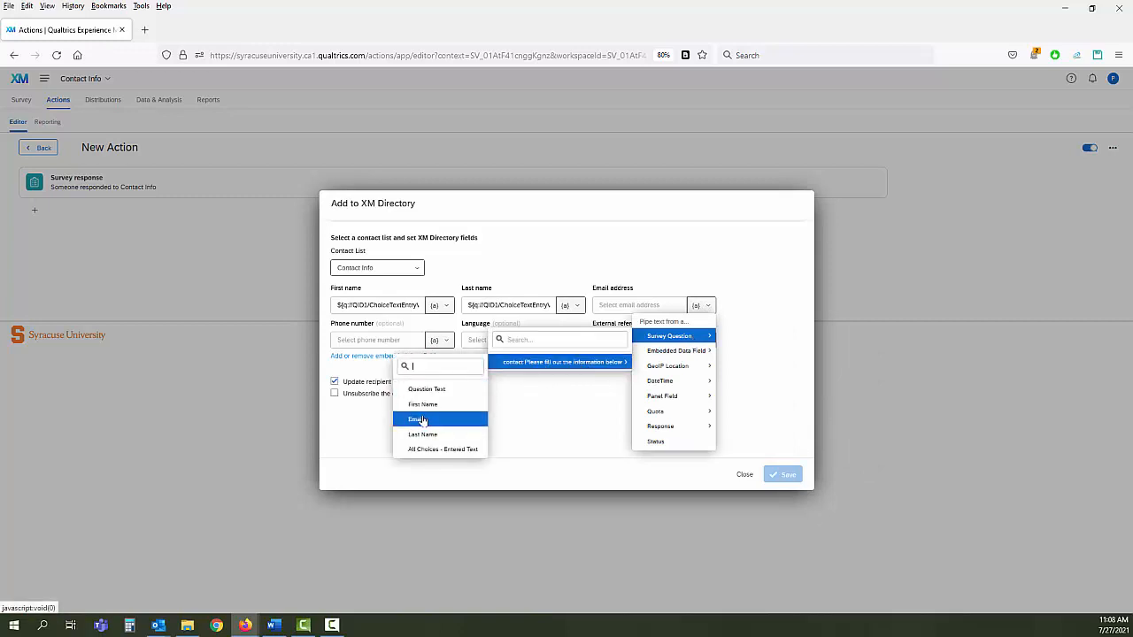
click(419, 422)
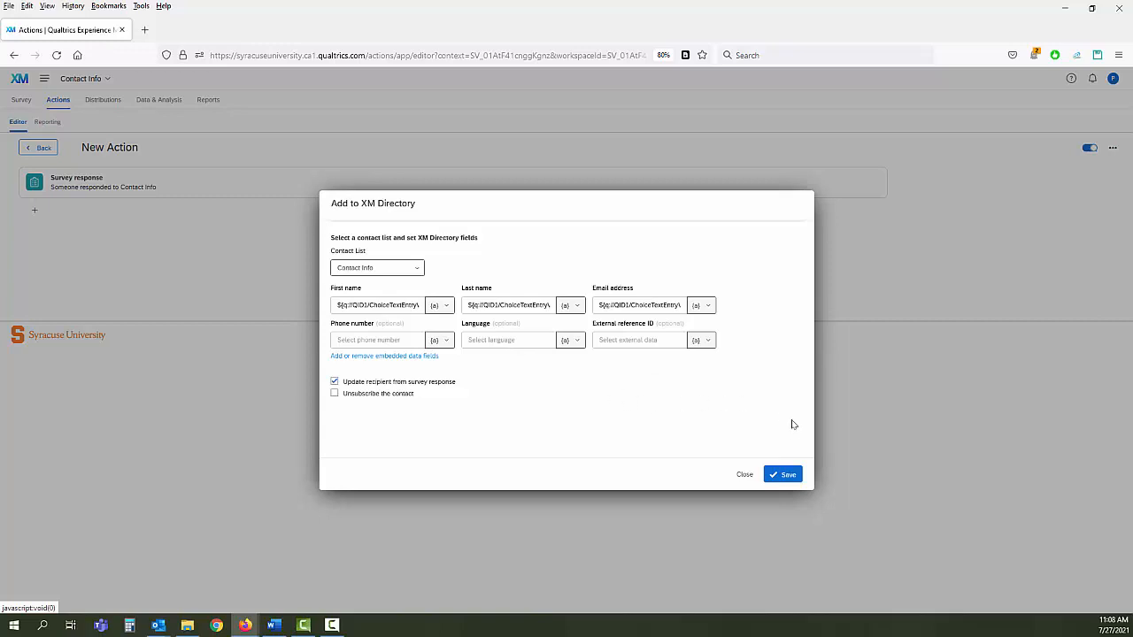
click(786, 476)
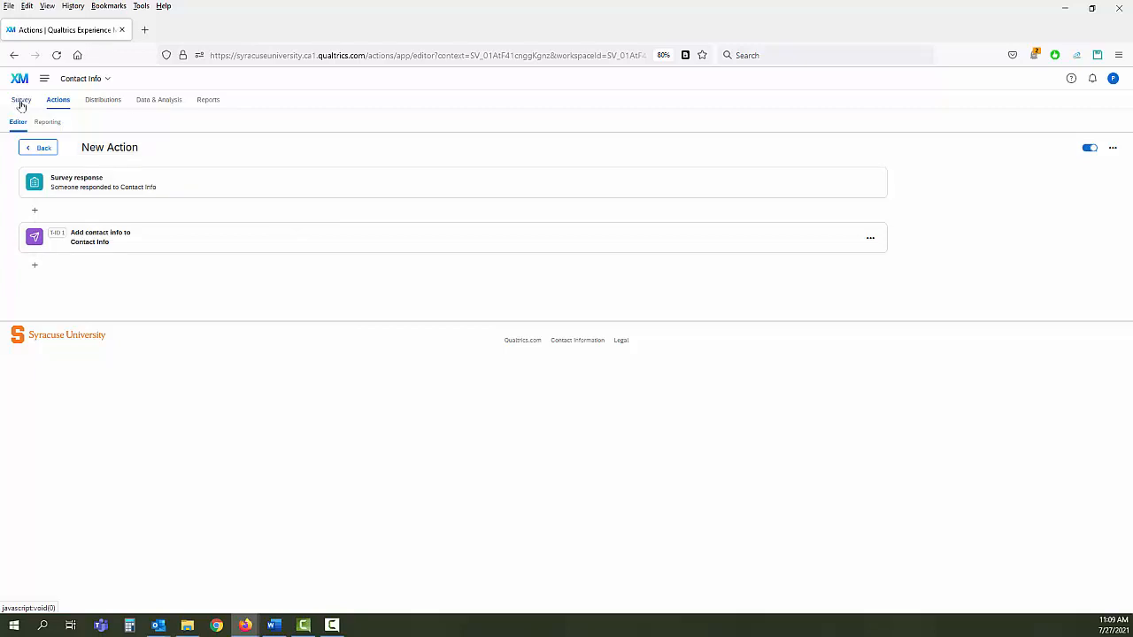
click(22, 104)
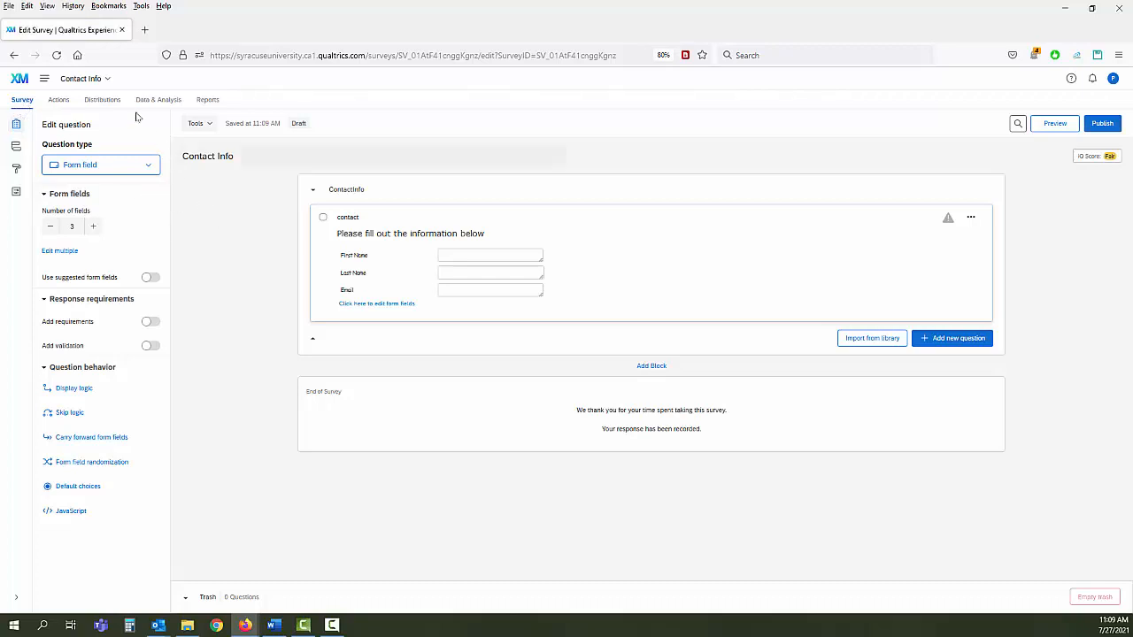
- Copy the Contact Info survey's anonymous link from Distributions
click(99, 102)
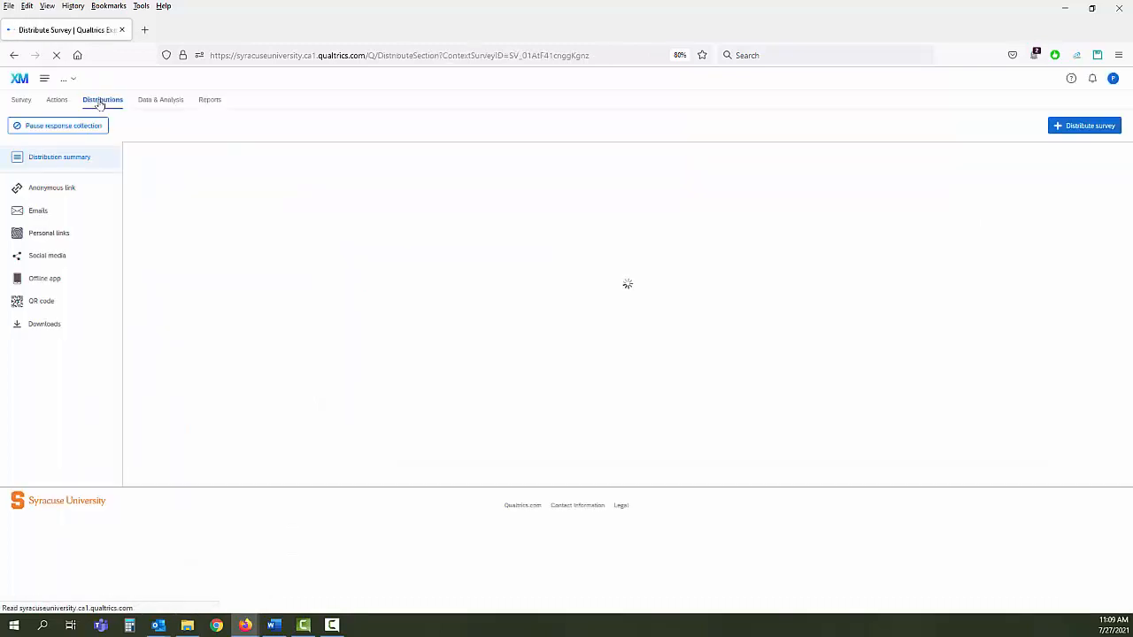
click(64, 194)
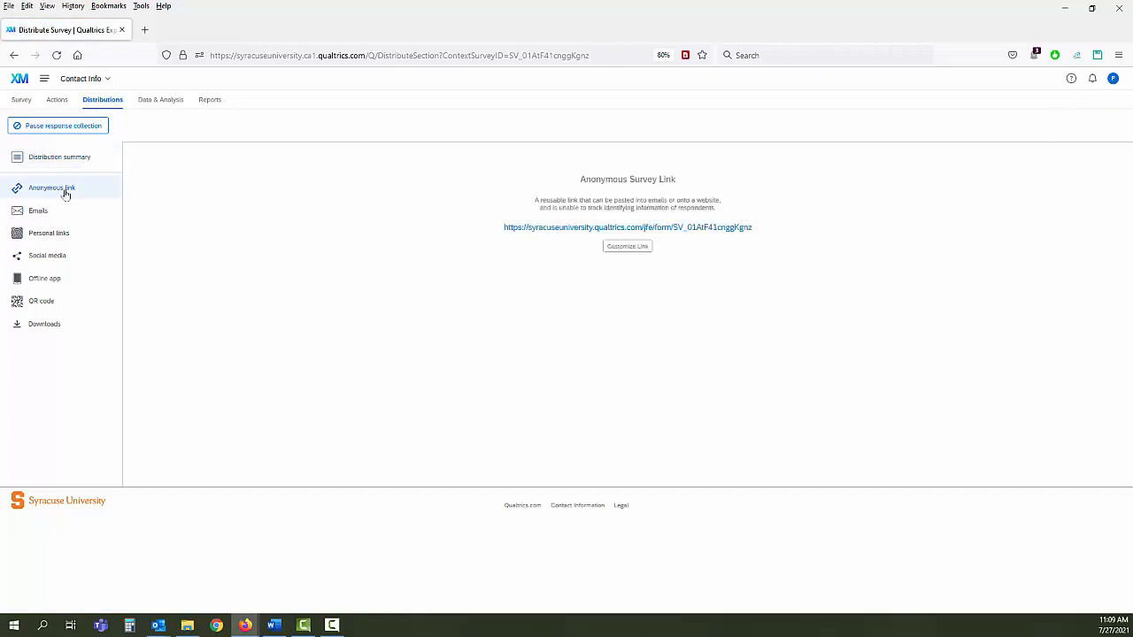
right_click(548, 235)
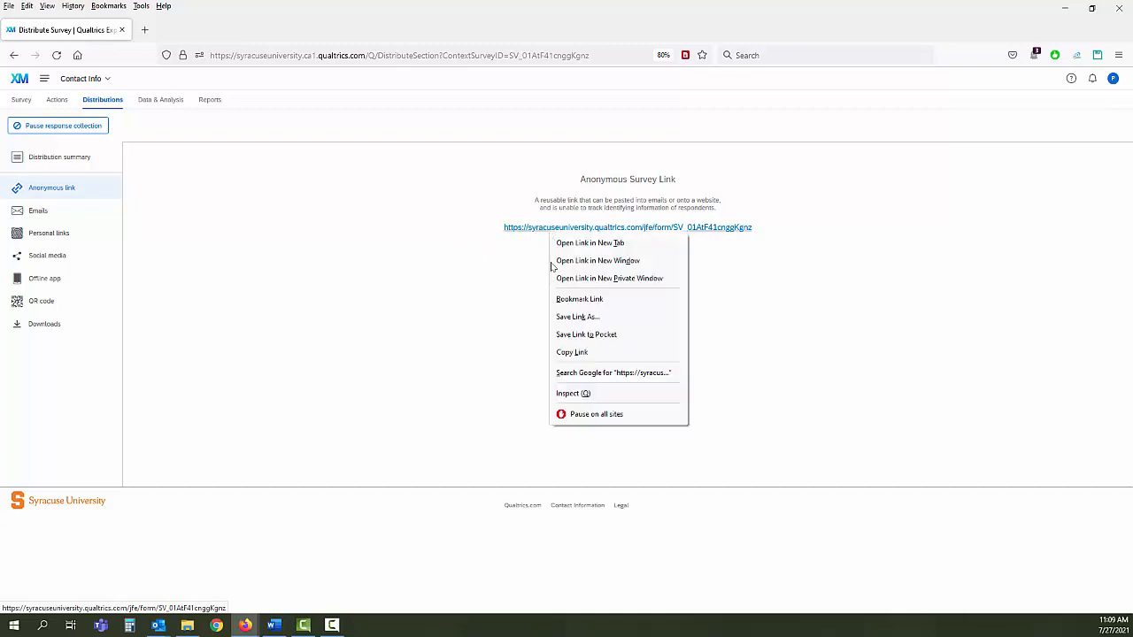
click(569, 354)
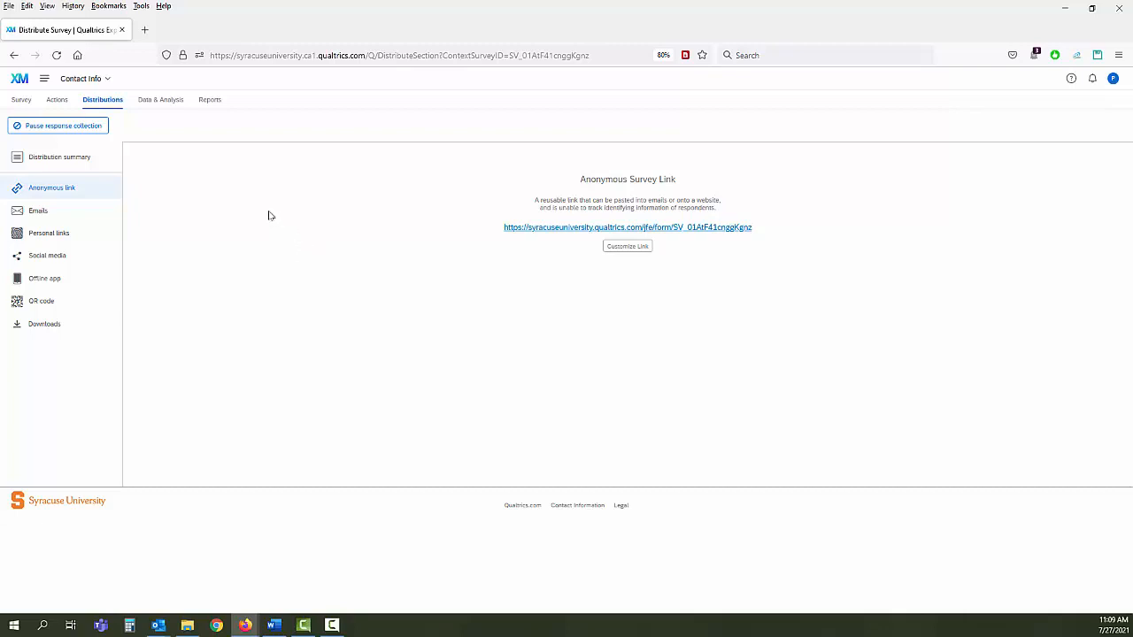
click(88, 81)
mouse_move(88, 144)
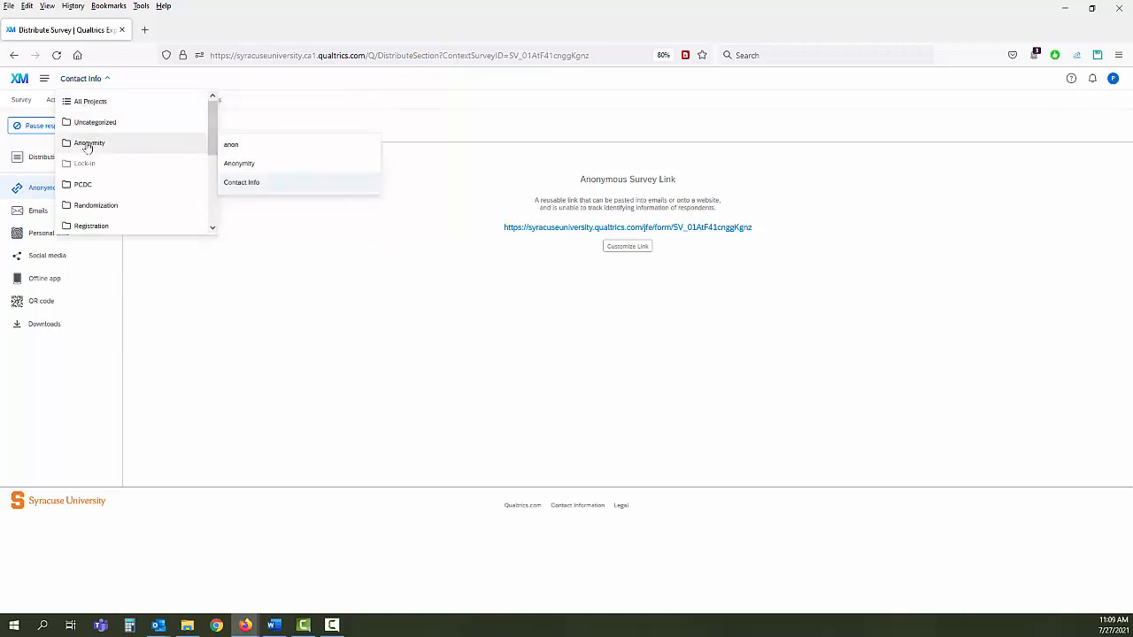
- Open the Anonymity survey's flow and add a new element at its end
click(252, 166)
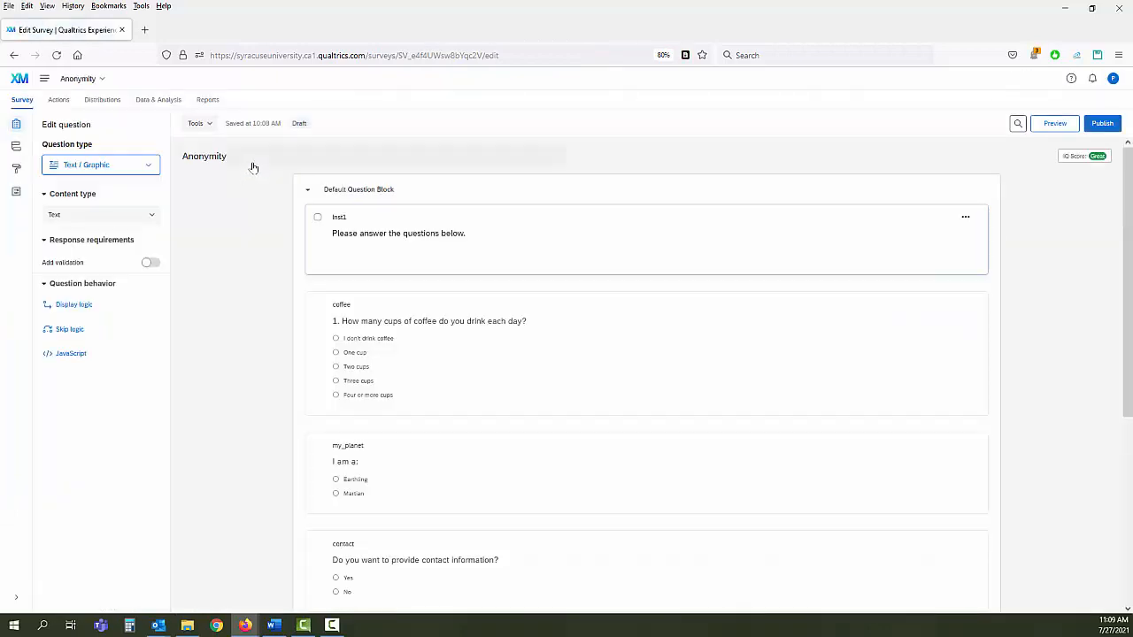
click(16, 148)
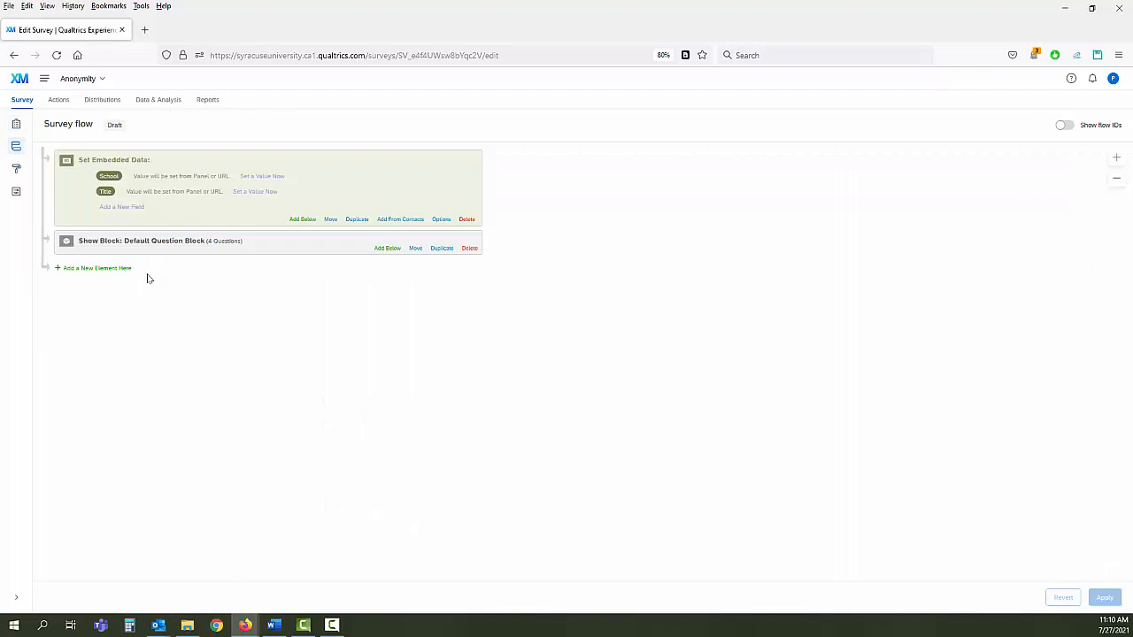
click(97, 271)
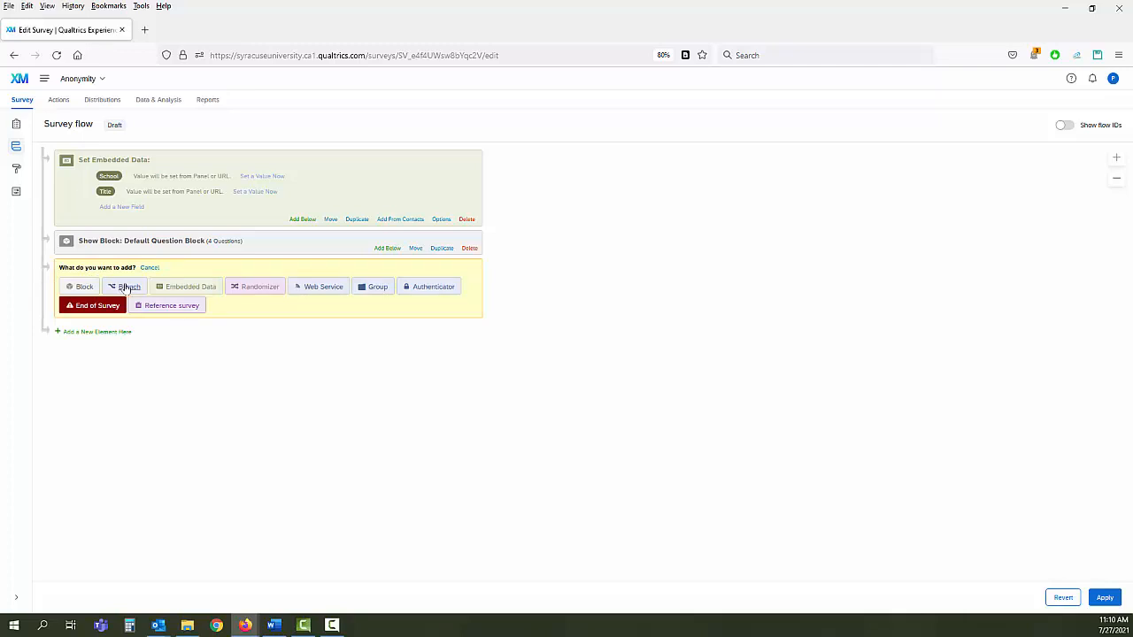
- Add a Branch with the condition: contact-information question, Yes Is Selected
click(126, 287)
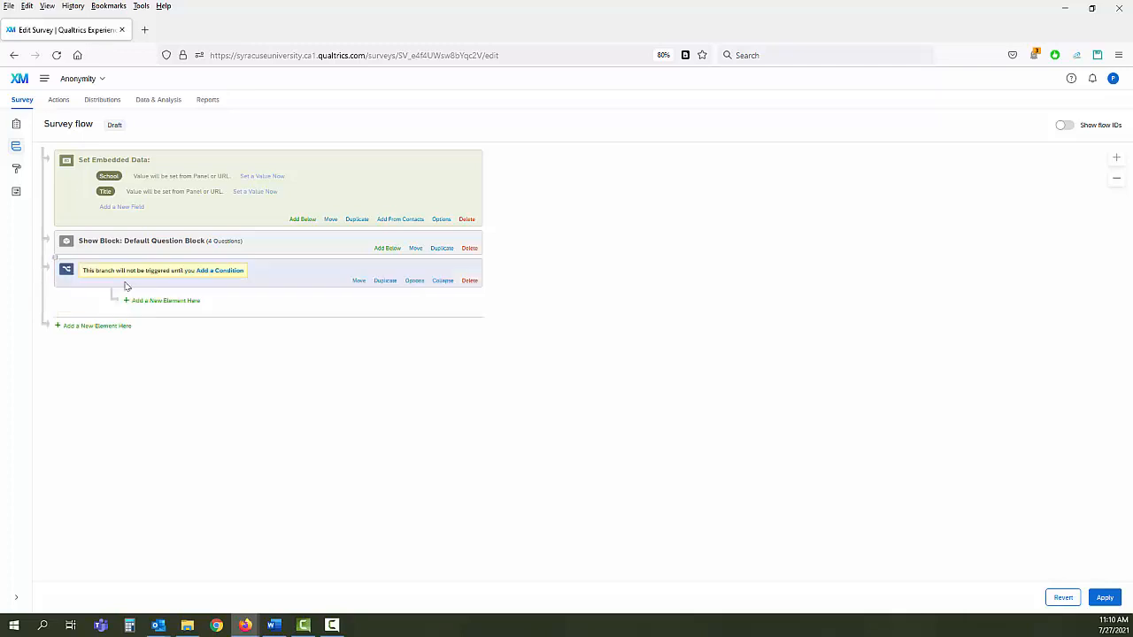
click(221, 272)
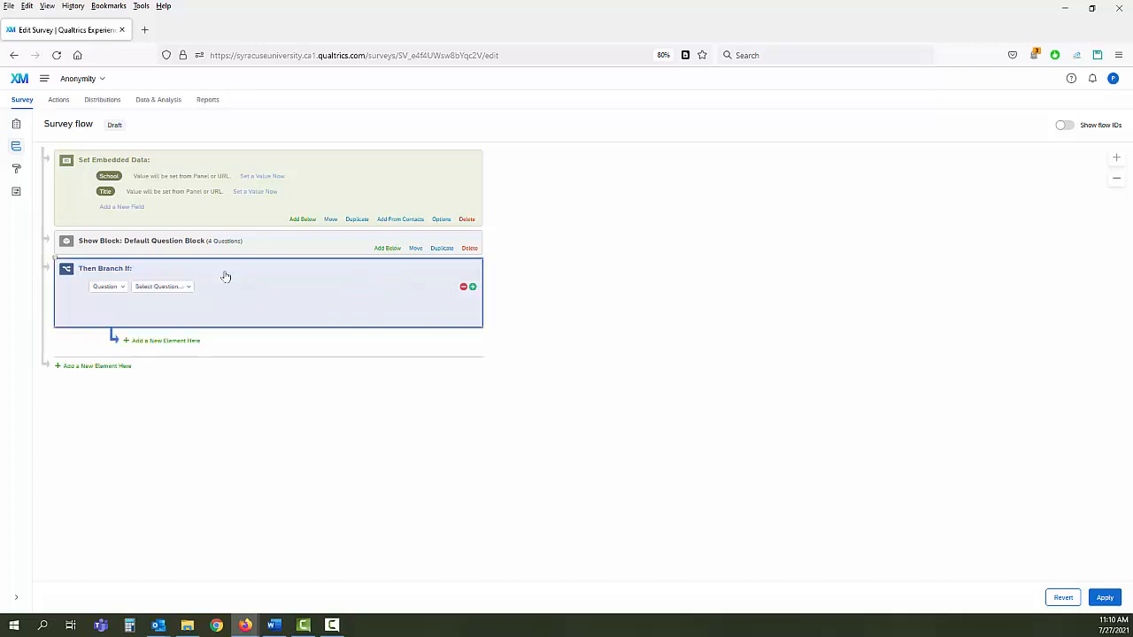
click(119, 290)
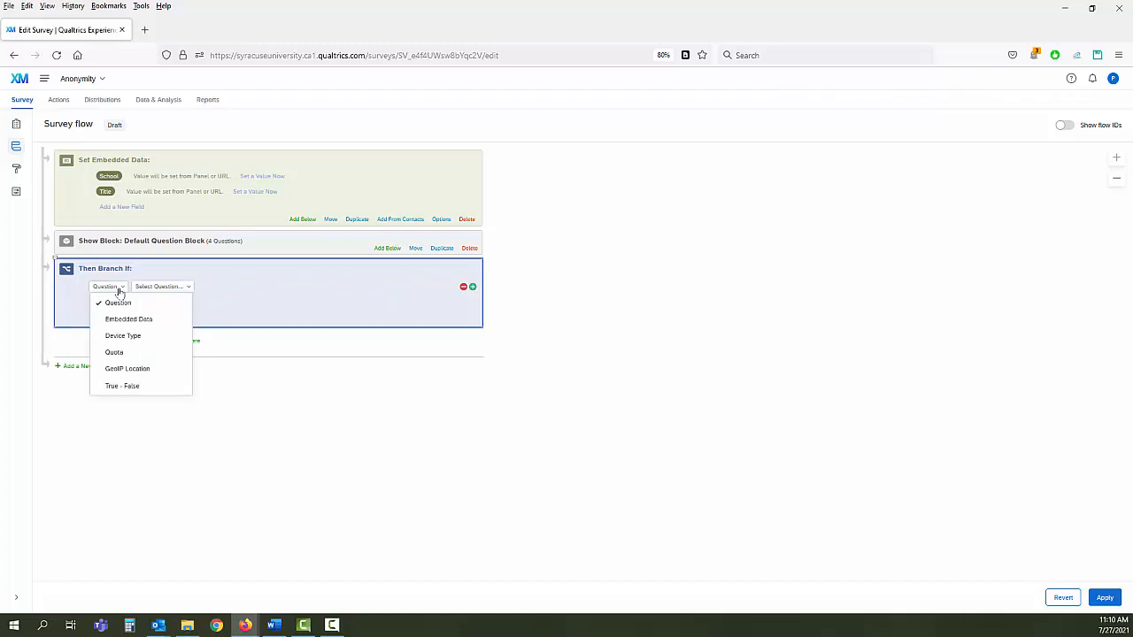
click(207, 293)
click(185, 288)
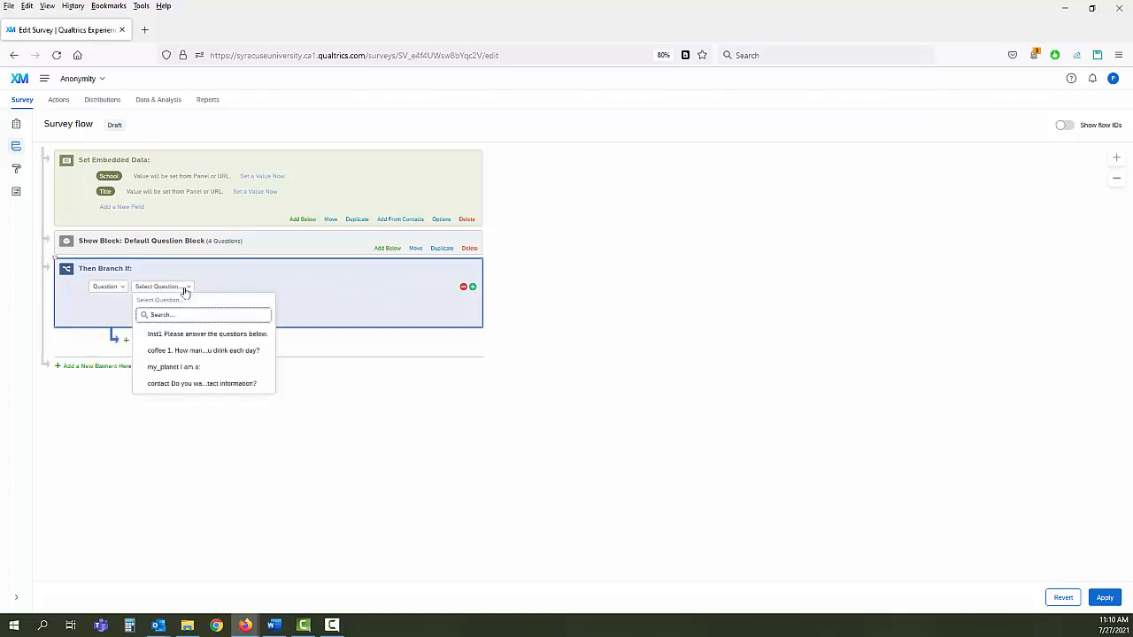
click(170, 387)
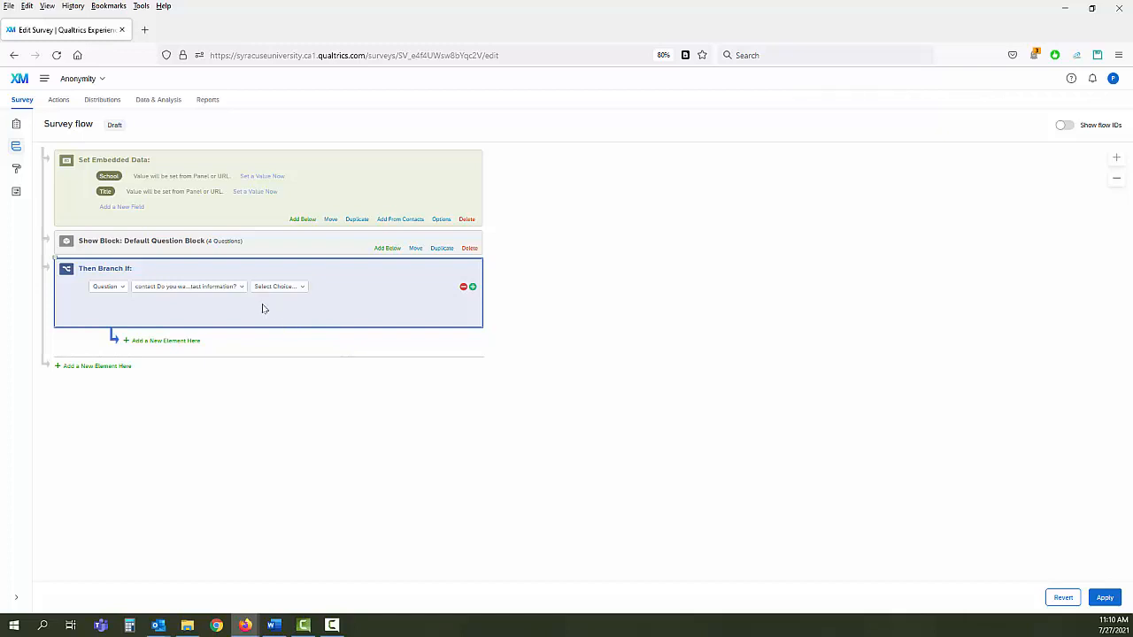
click(296, 290)
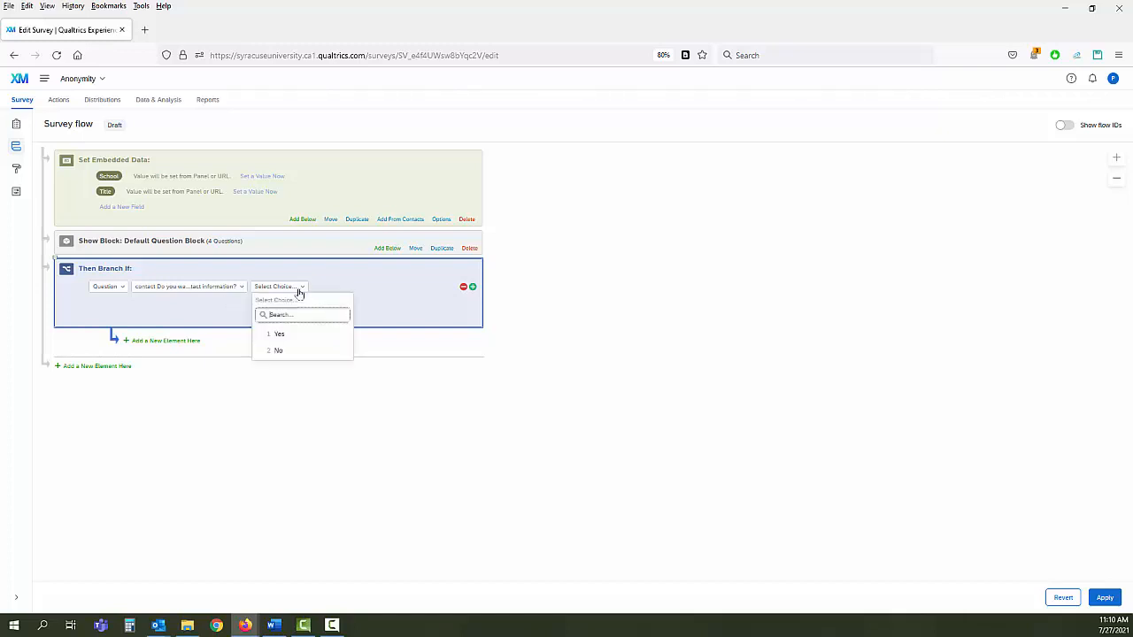
click(279, 334)
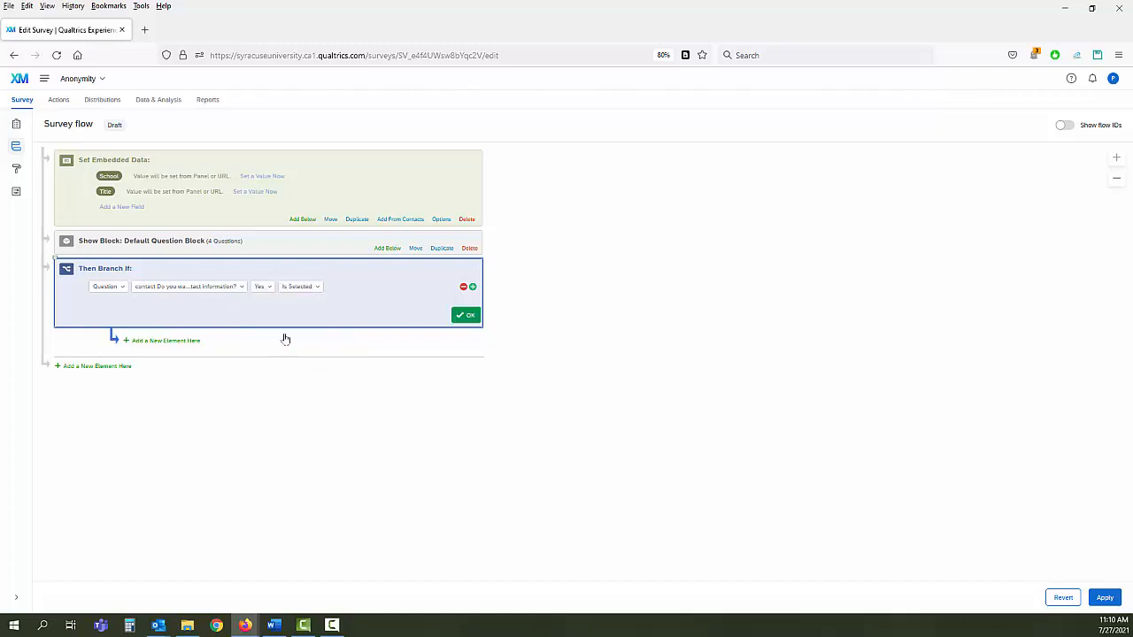
click(466, 316)
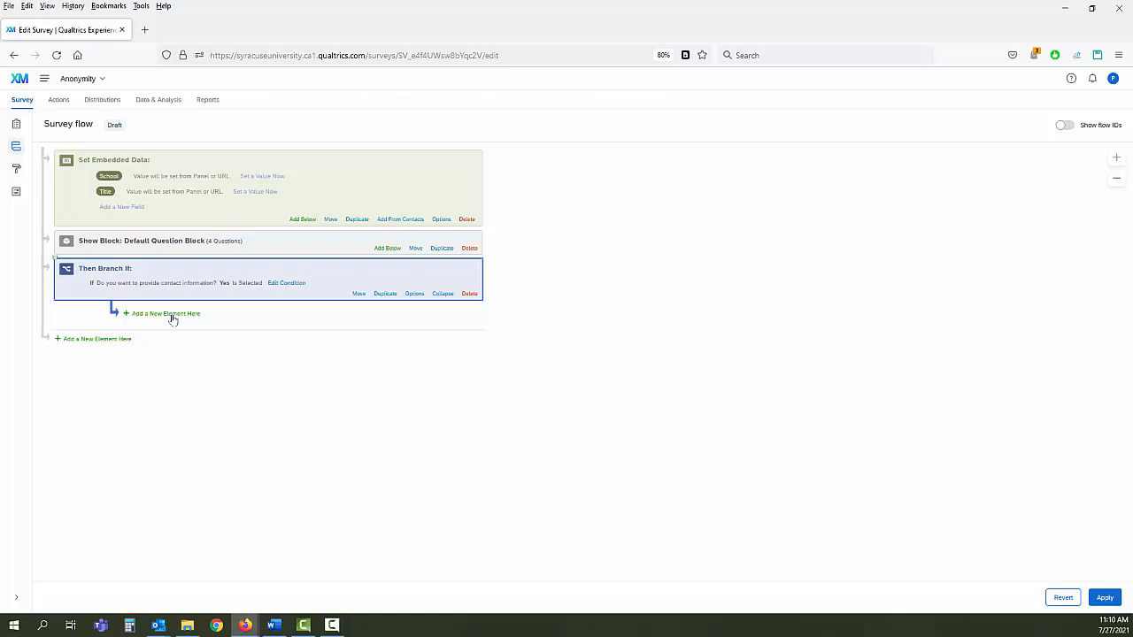
- Add an End of Survey element inside the Yes branch and override its default options
click(172, 316)
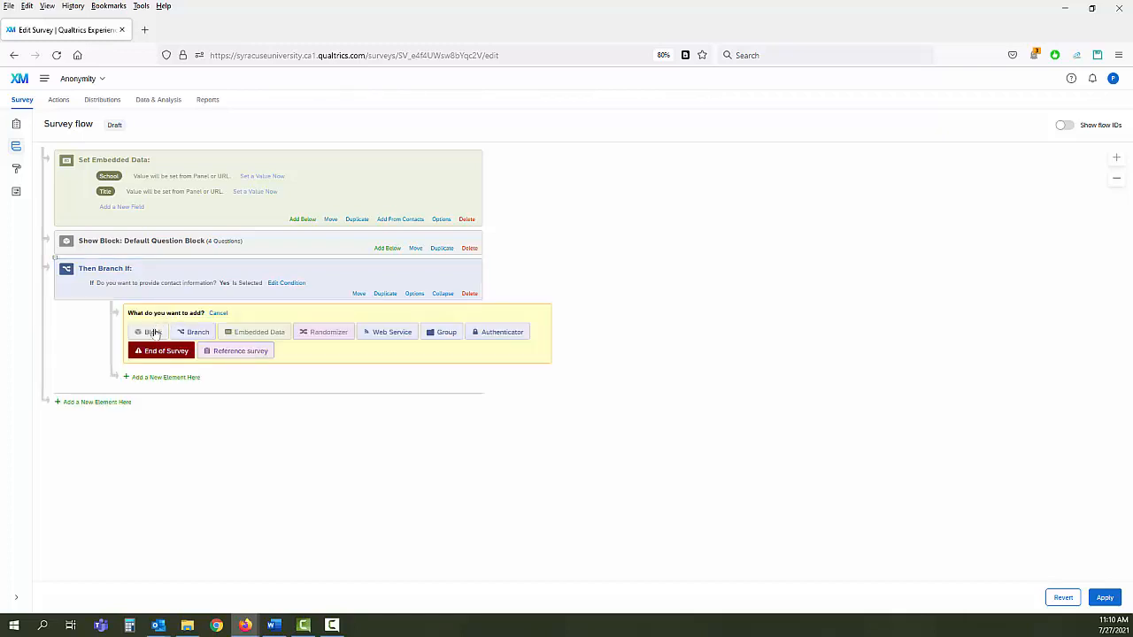
click(161, 353)
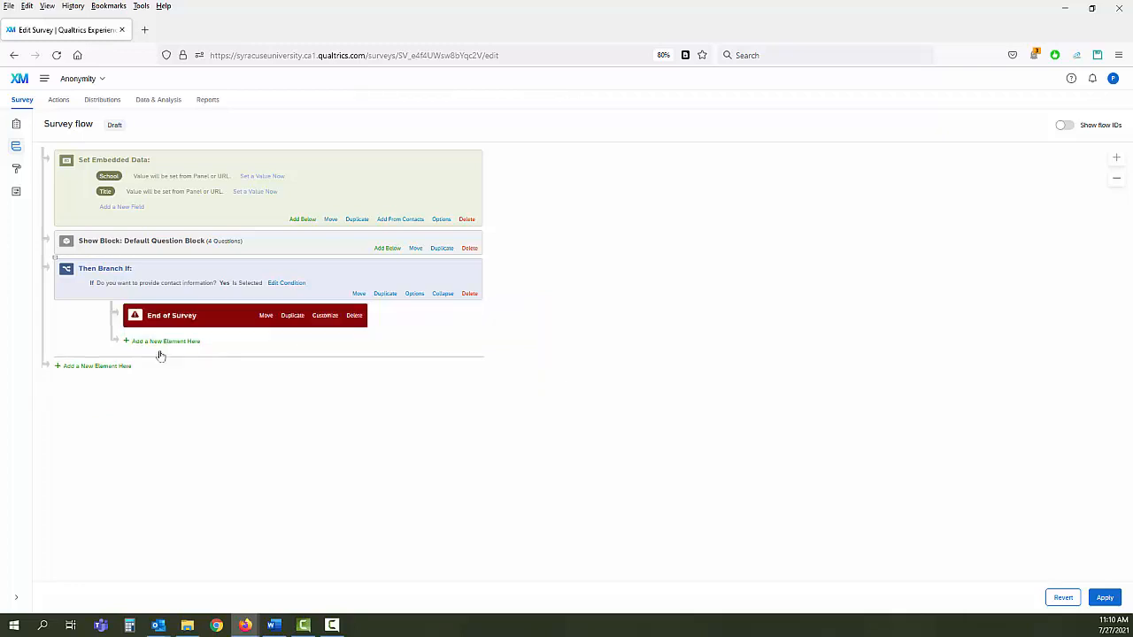
click(325, 316)
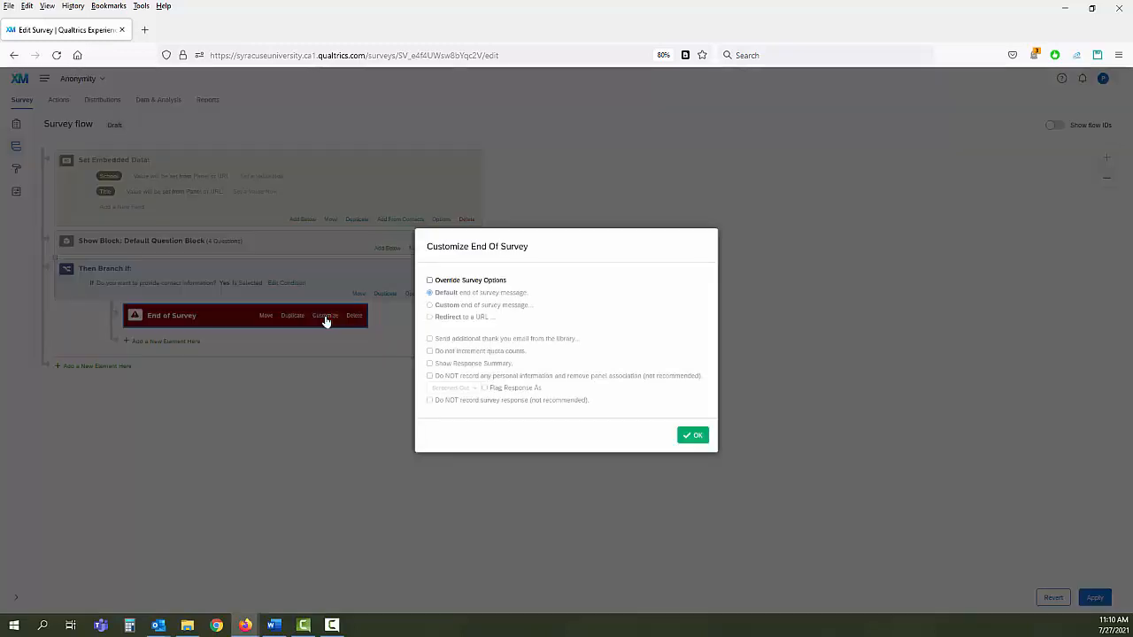
click(429, 281)
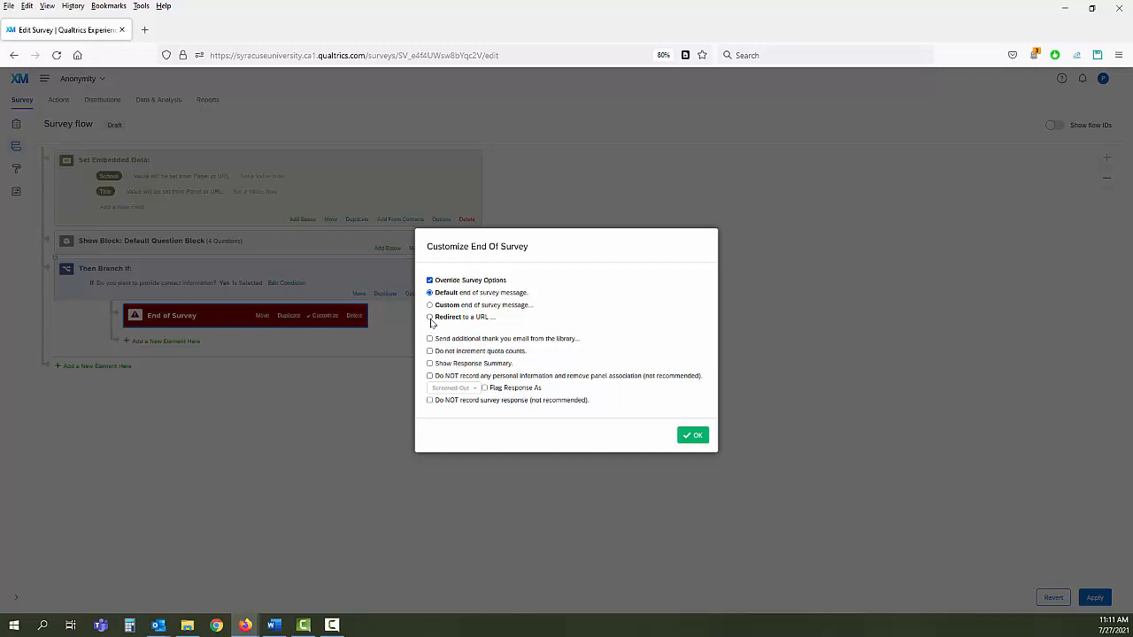
- Set the end of survey to redirect to the pasted Contact Info survey URL
click(431, 318)
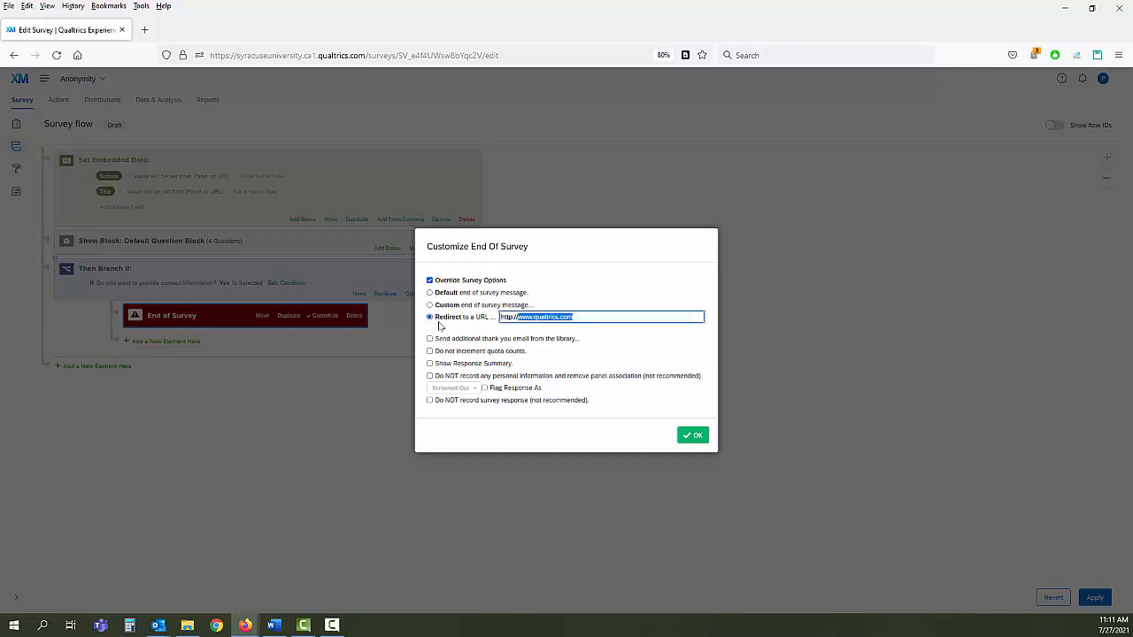
click(607, 313)
drag(593, 315, 493, 314)
key(BackSpace)
right_click(513, 316)
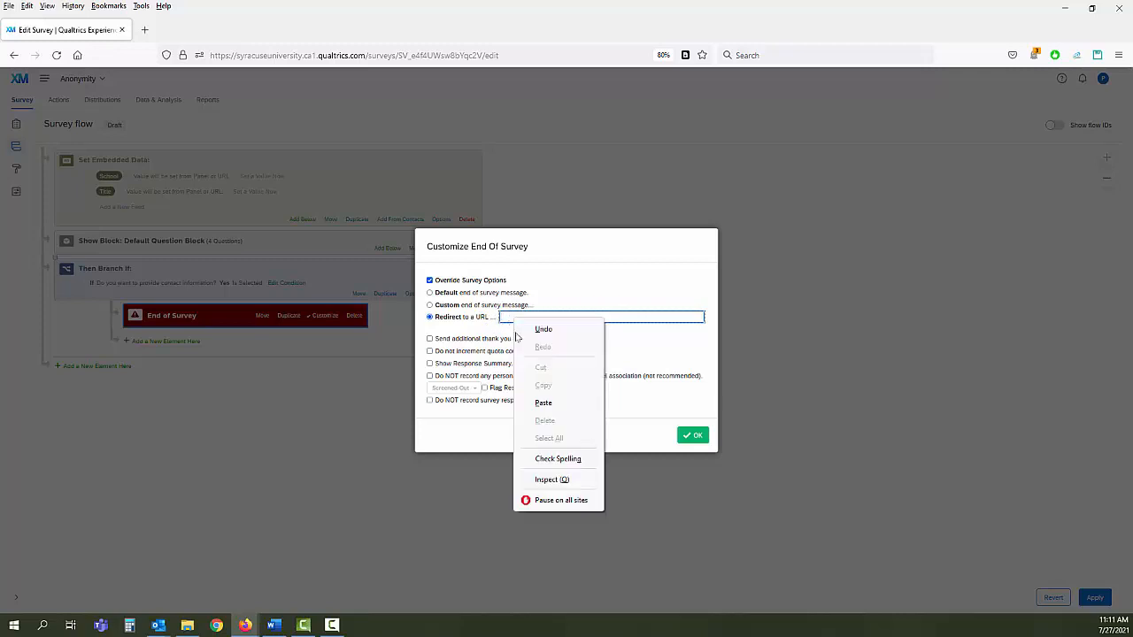
click(544, 404)
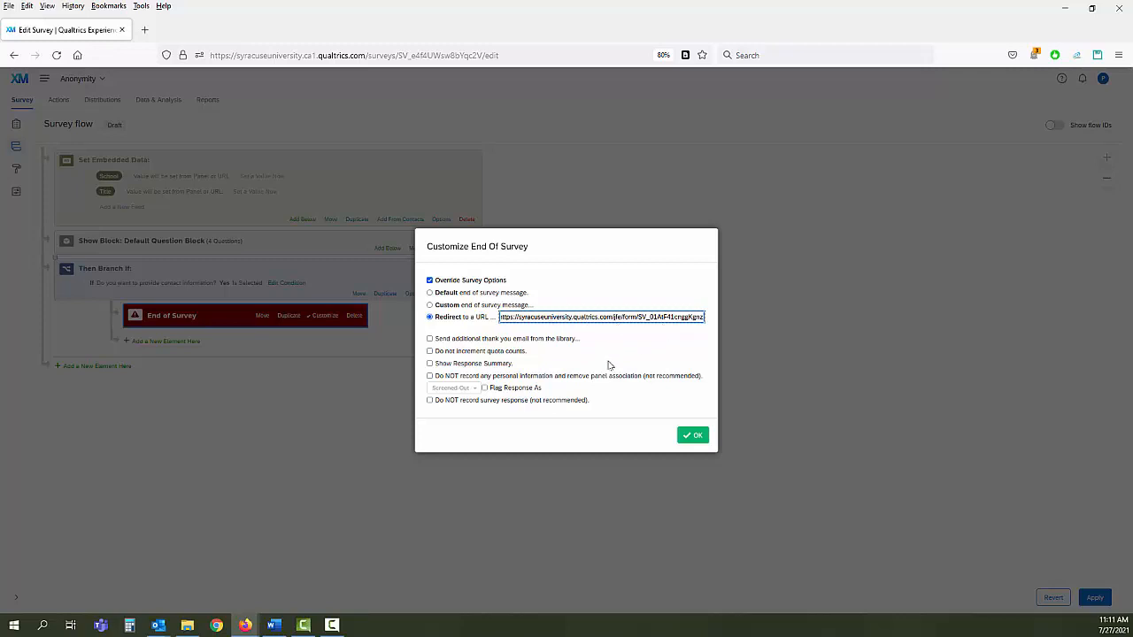
click(692, 436)
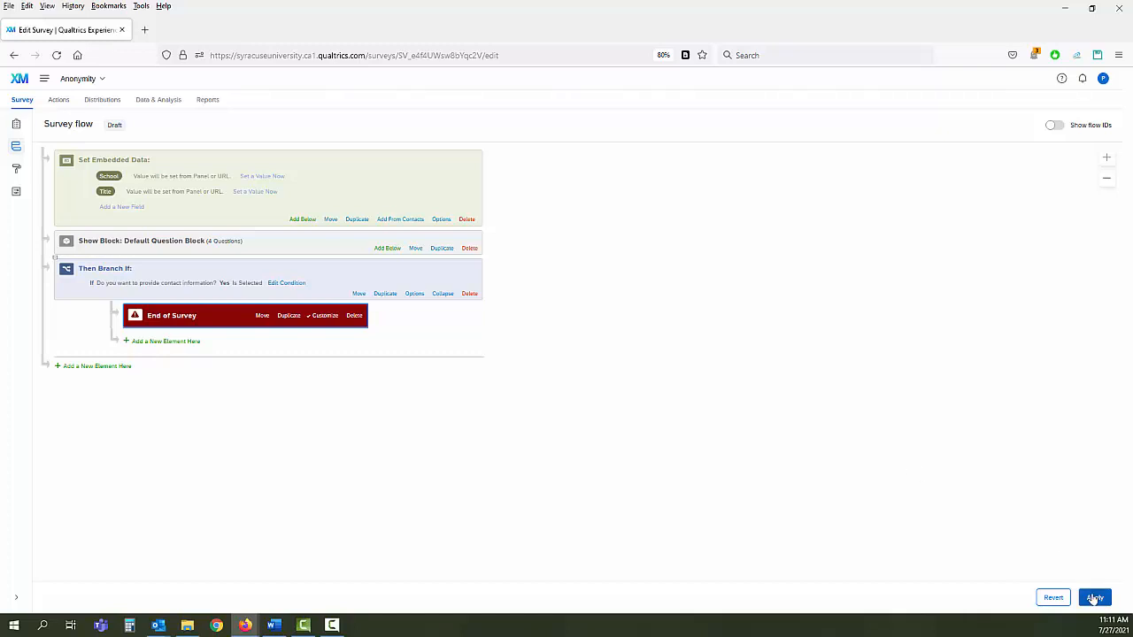
- Apply the survey flow, then switch Anonymize responses On under Survey options > Security
click(1096, 599)
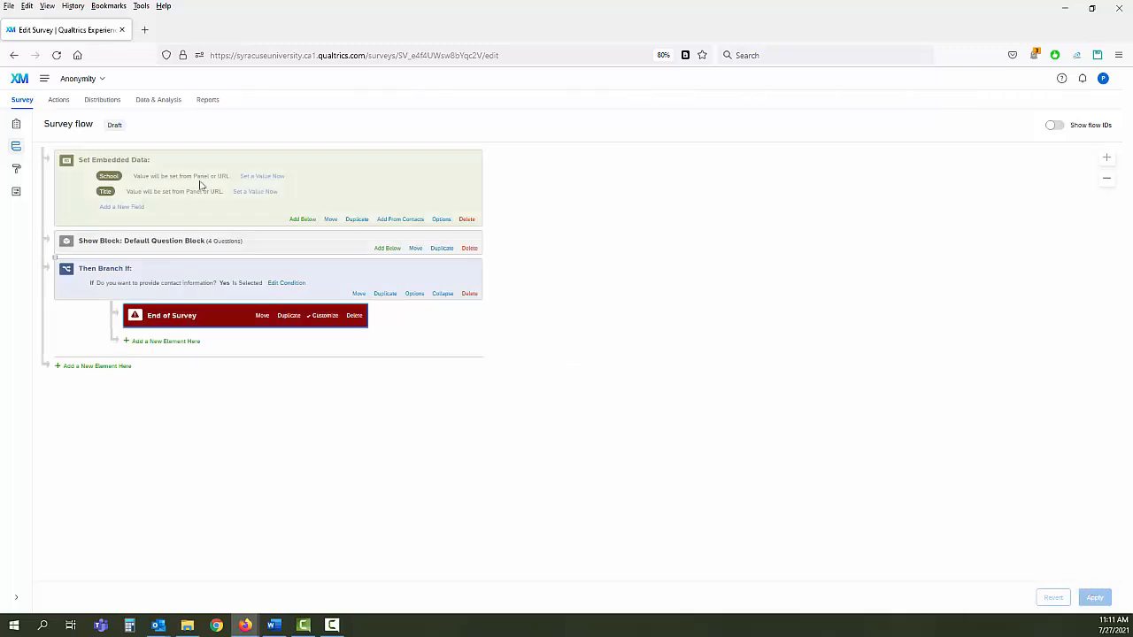
click(16, 125)
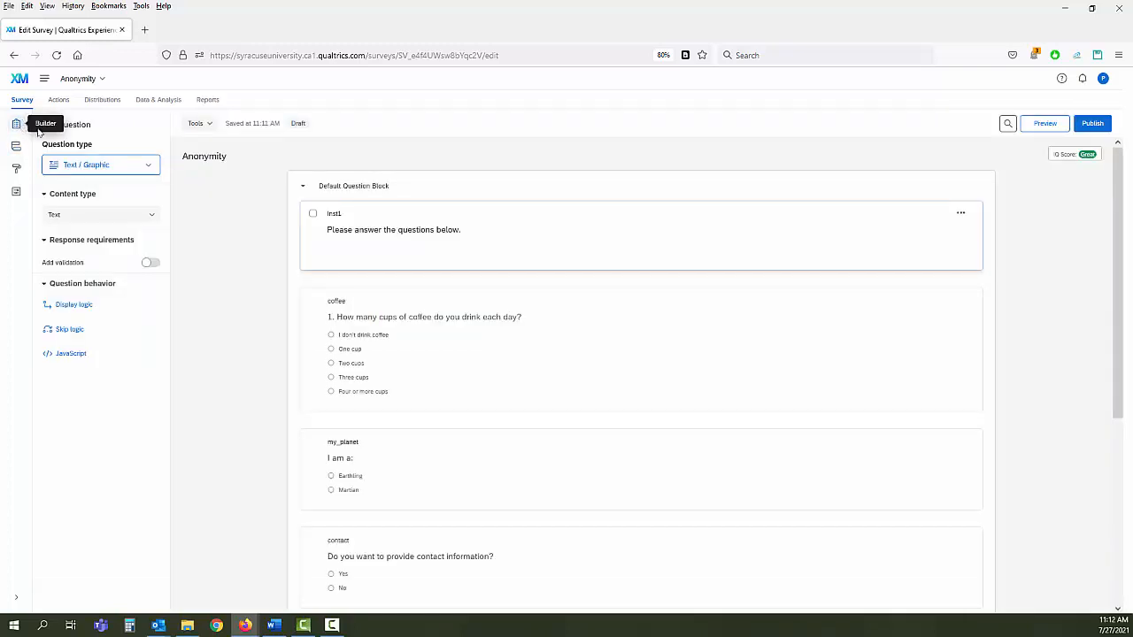
click(15, 195)
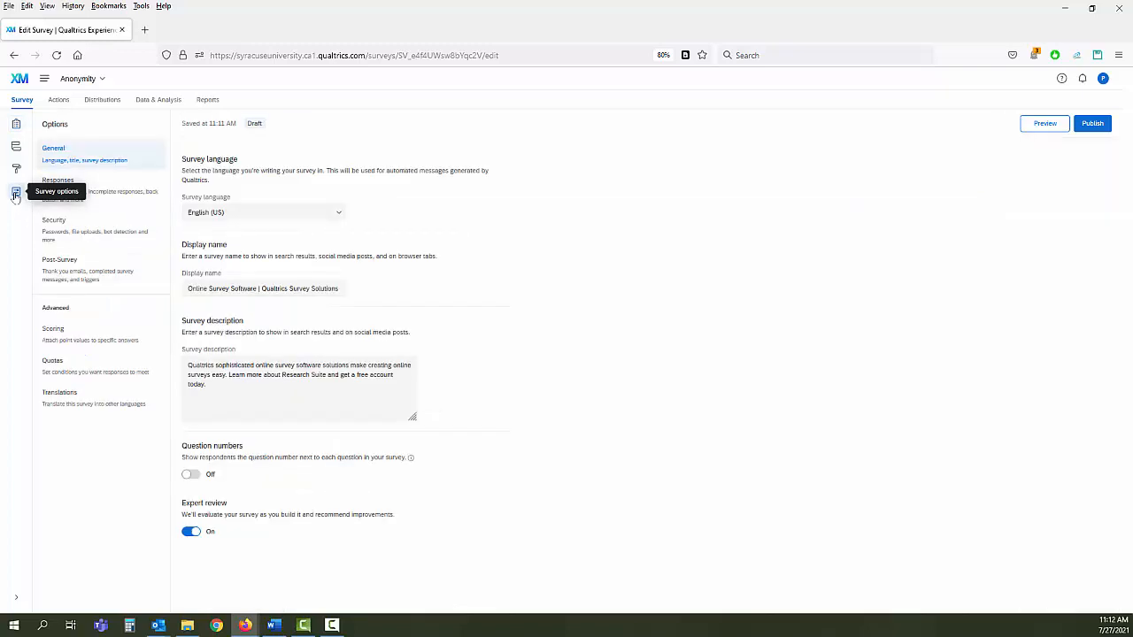
click(52, 231)
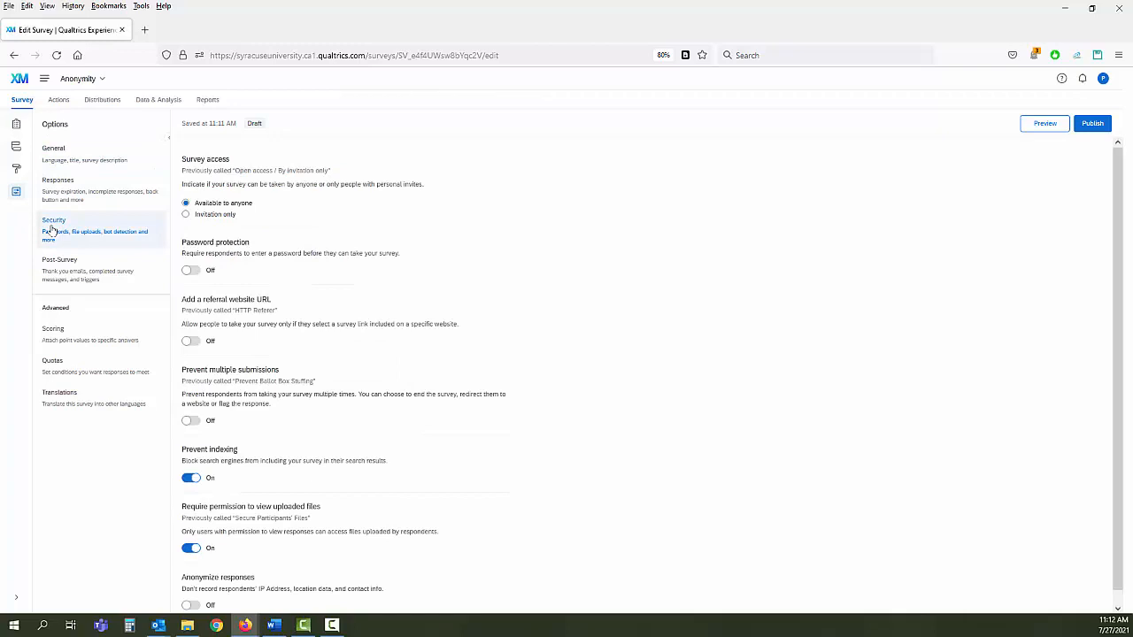
scroll(487, 328, down, 1)
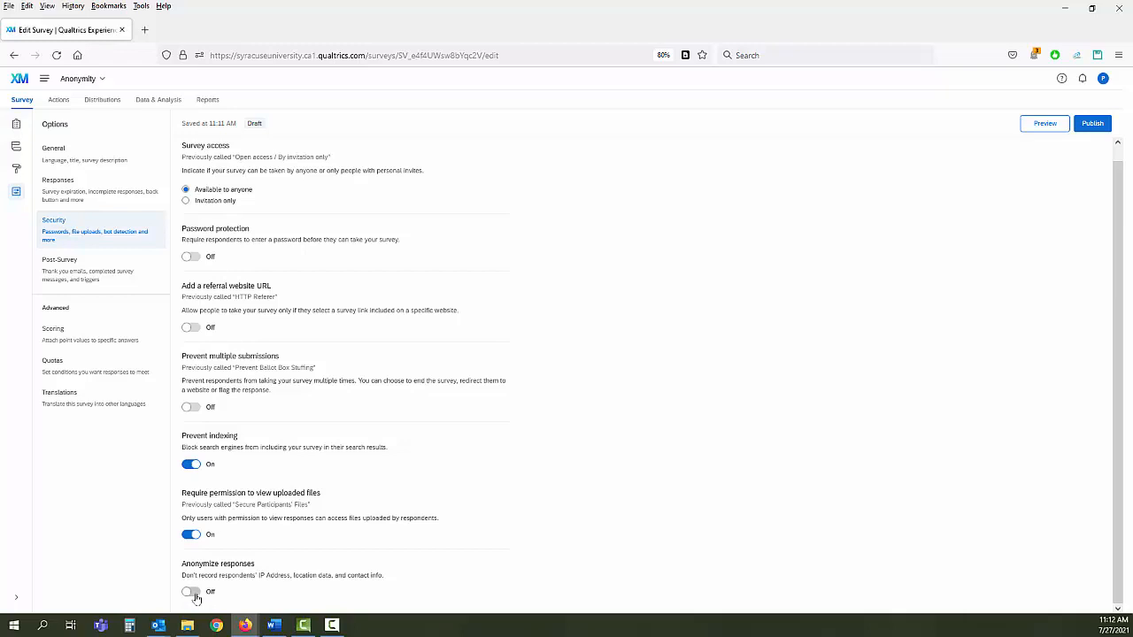
click(192, 592)
- Publish the Anonymity survey and go to its Distributions page
click(1094, 130)
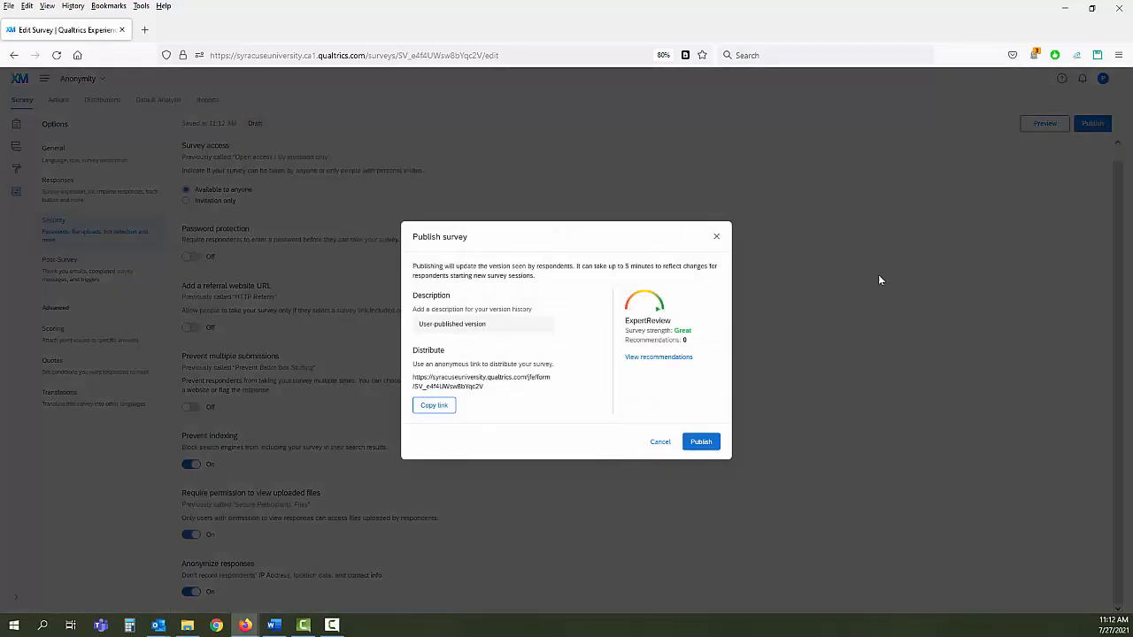
click(702, 442)
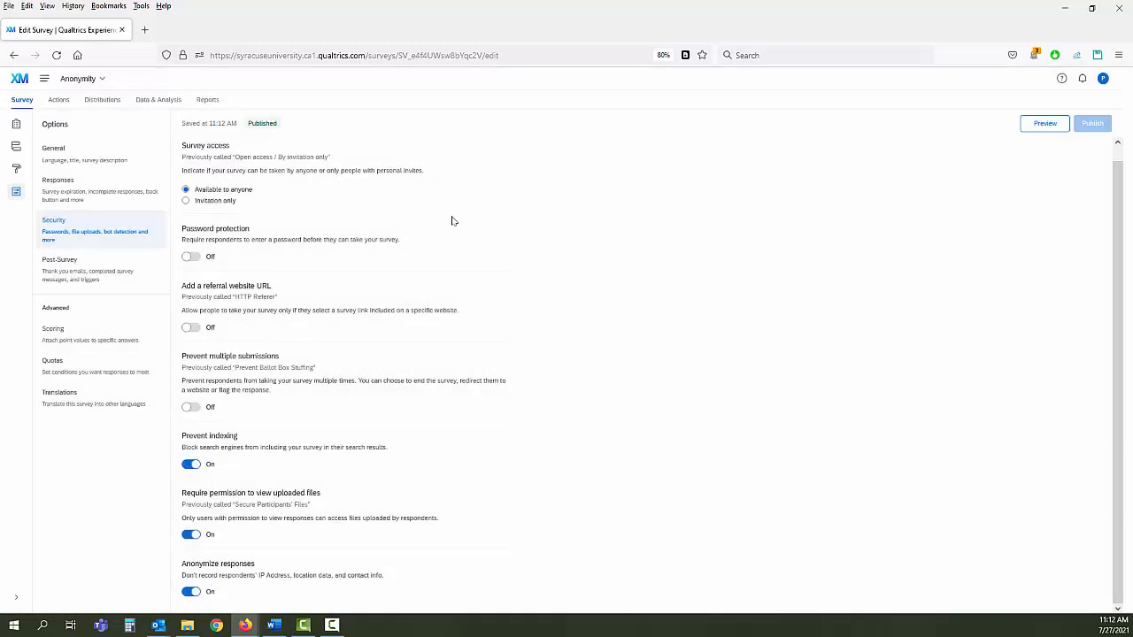
click(100, 104)
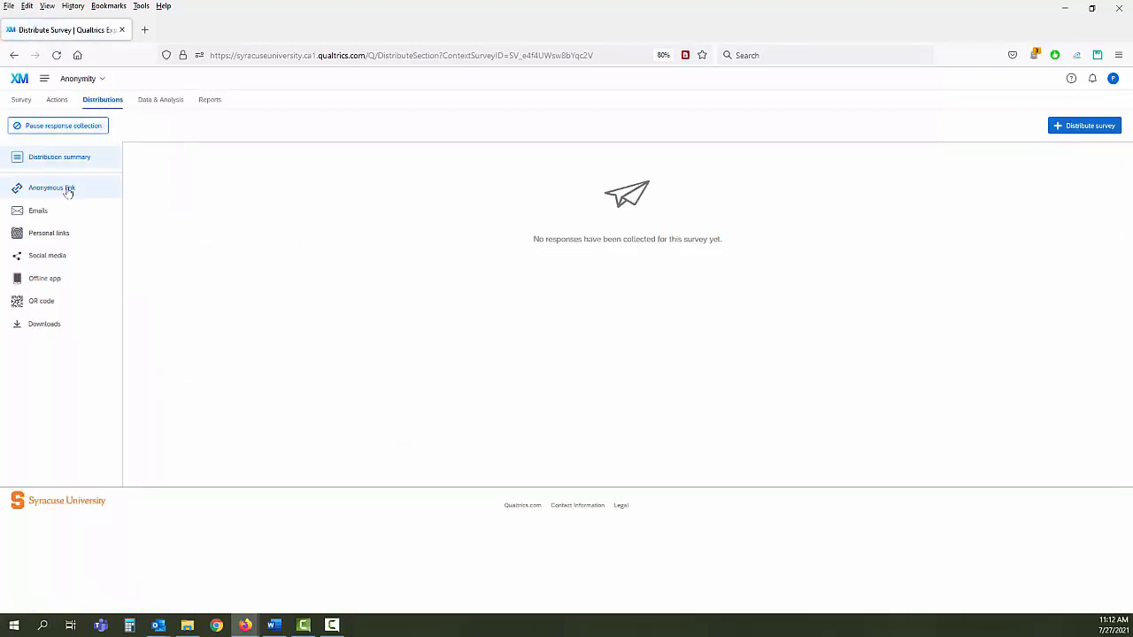
- Open the anonymous survey link and submit the first page, answering Earthling and Yes
click(67, 190)
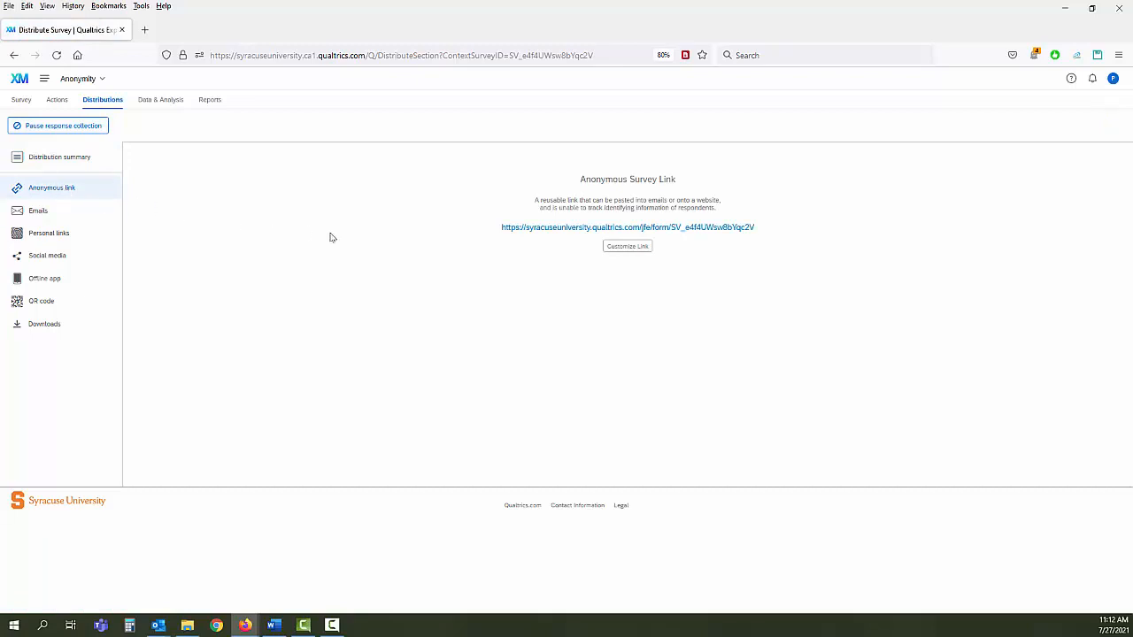
click(542, 232)
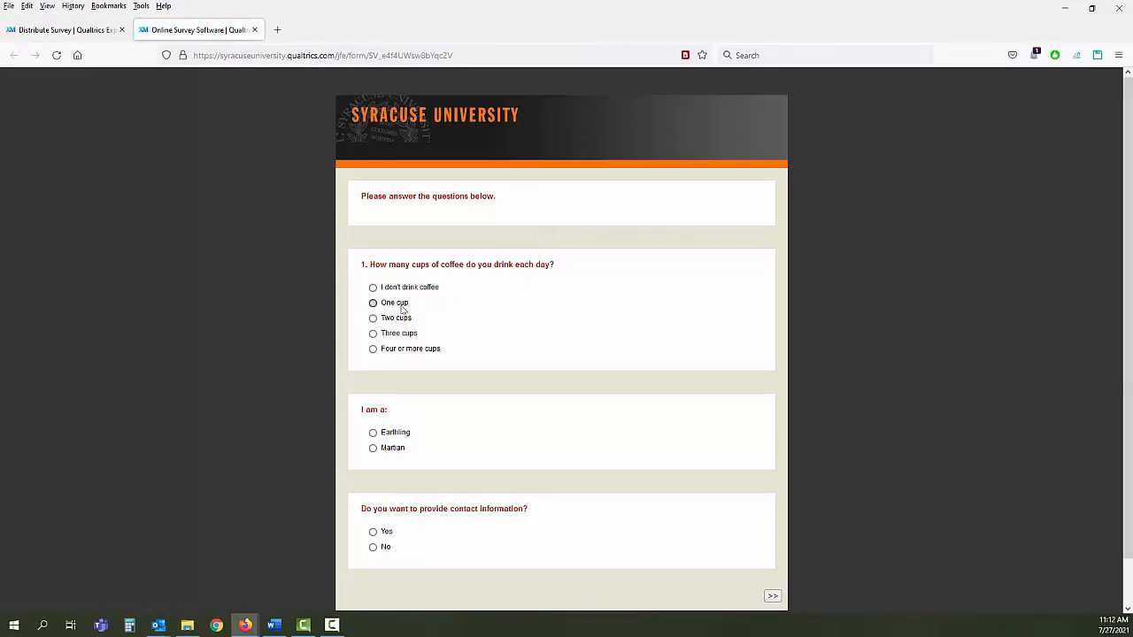
click(390, 433)
click(773, 597)
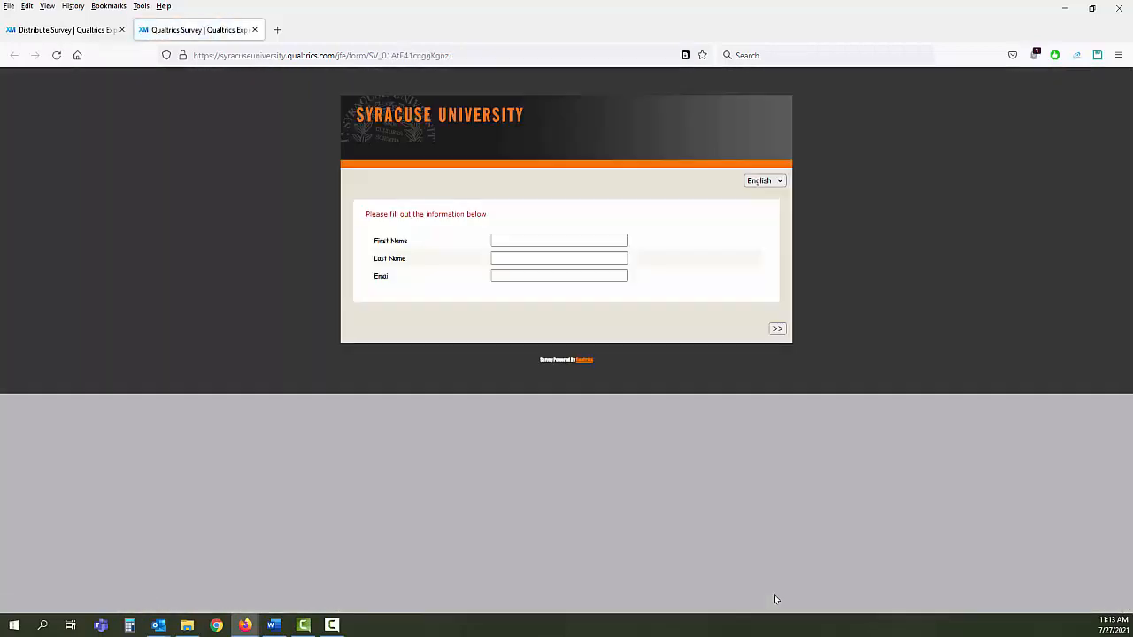
- Fill in the tester's name and e-mail on the Contact Info form and submit it
click(583, 241)
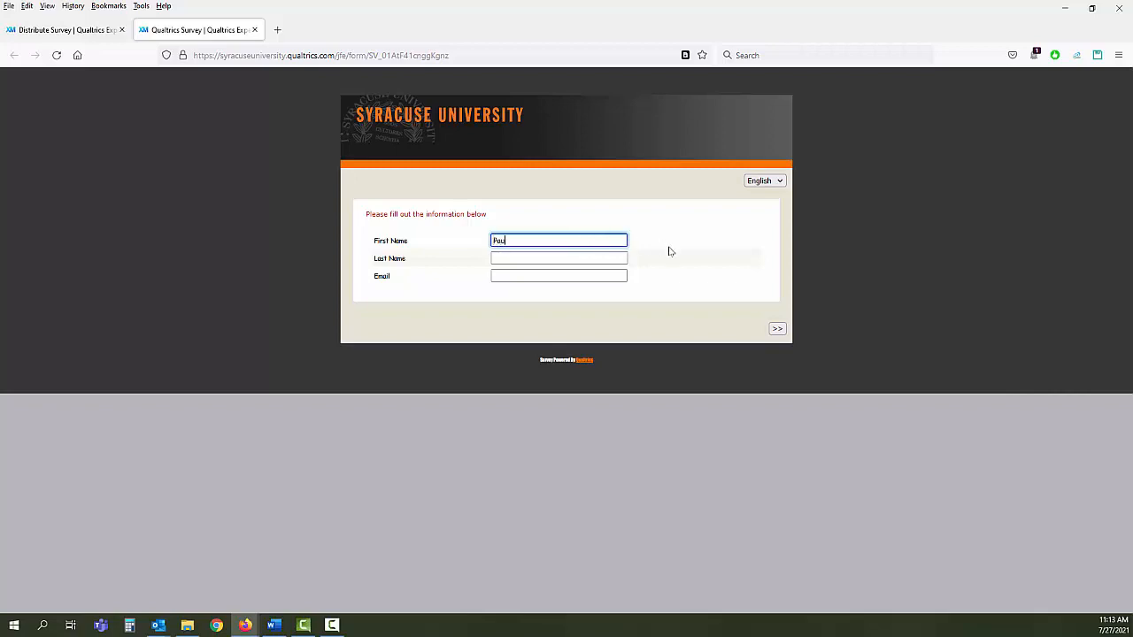
key(Tab)
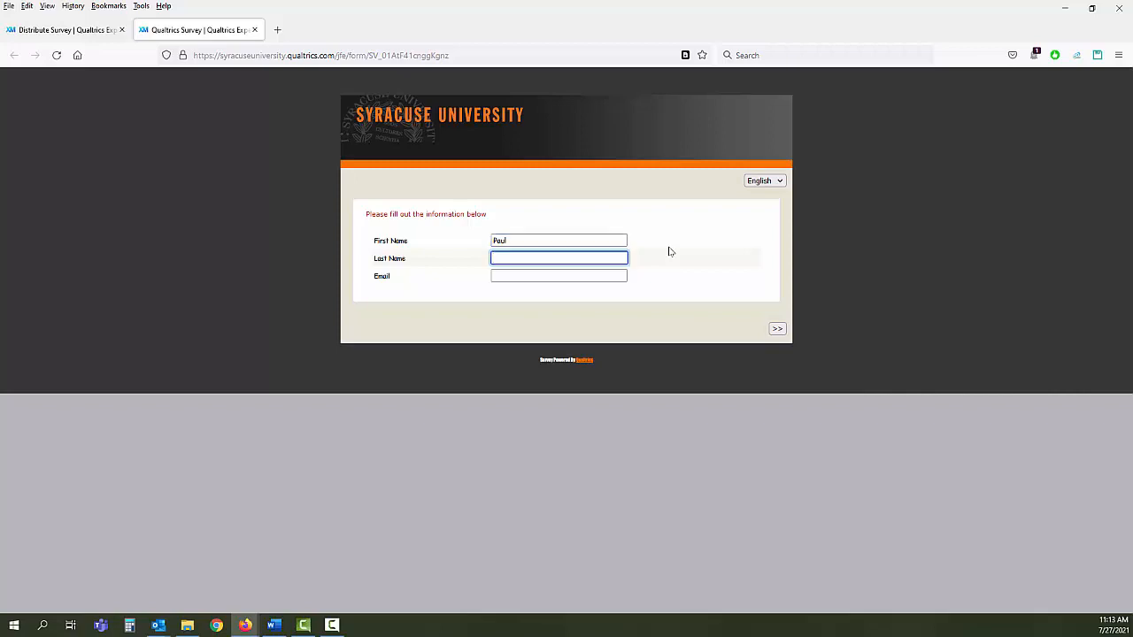
key(Tab)
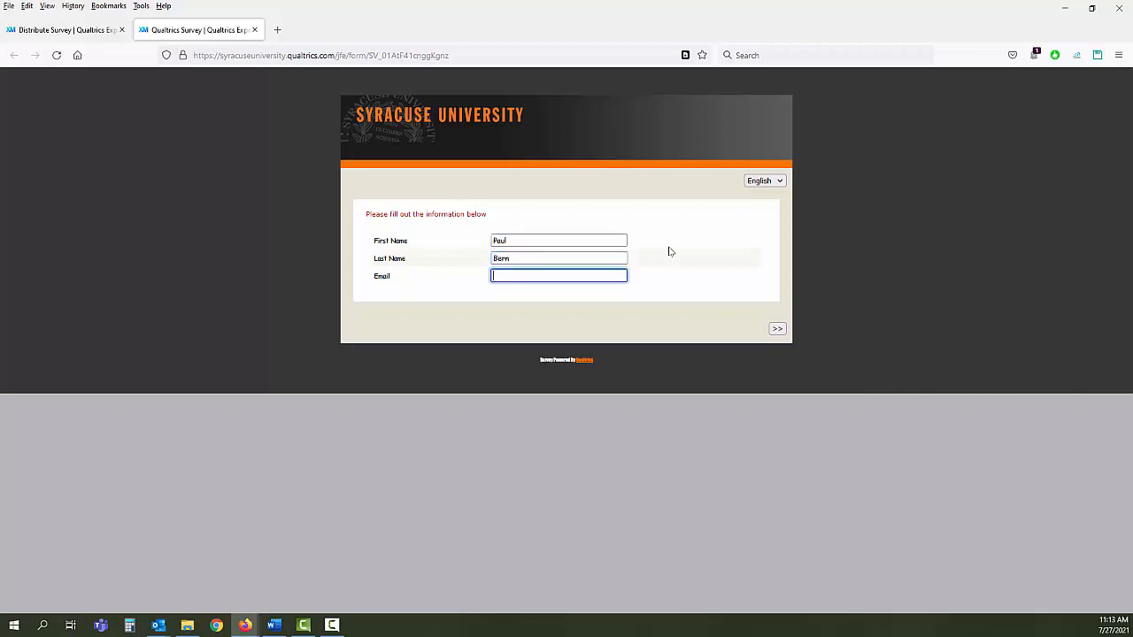
click(778, 329)
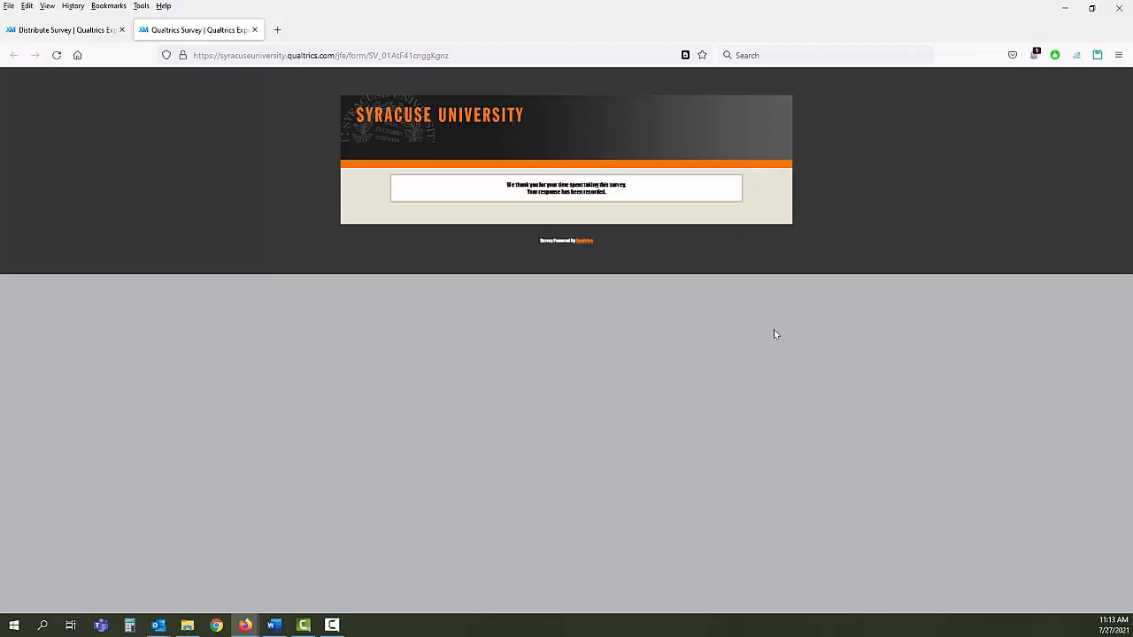
- Open Anonymity's Data & Analysis, reloading until the One cup, Earthling, Yes response appears
click(62, 33)
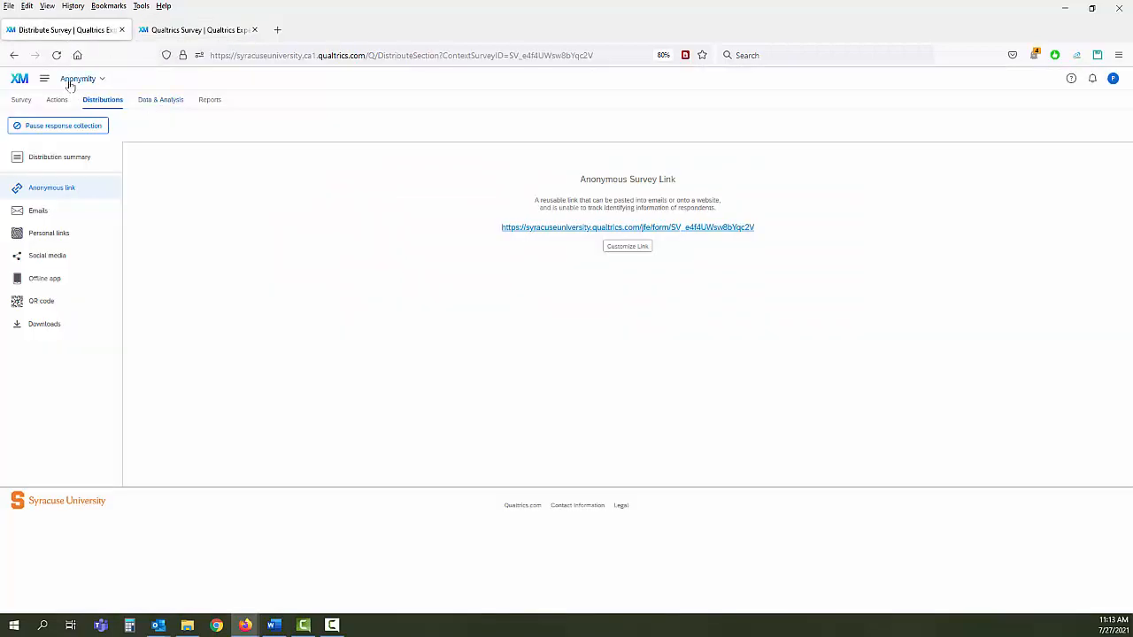
click(161, 102)
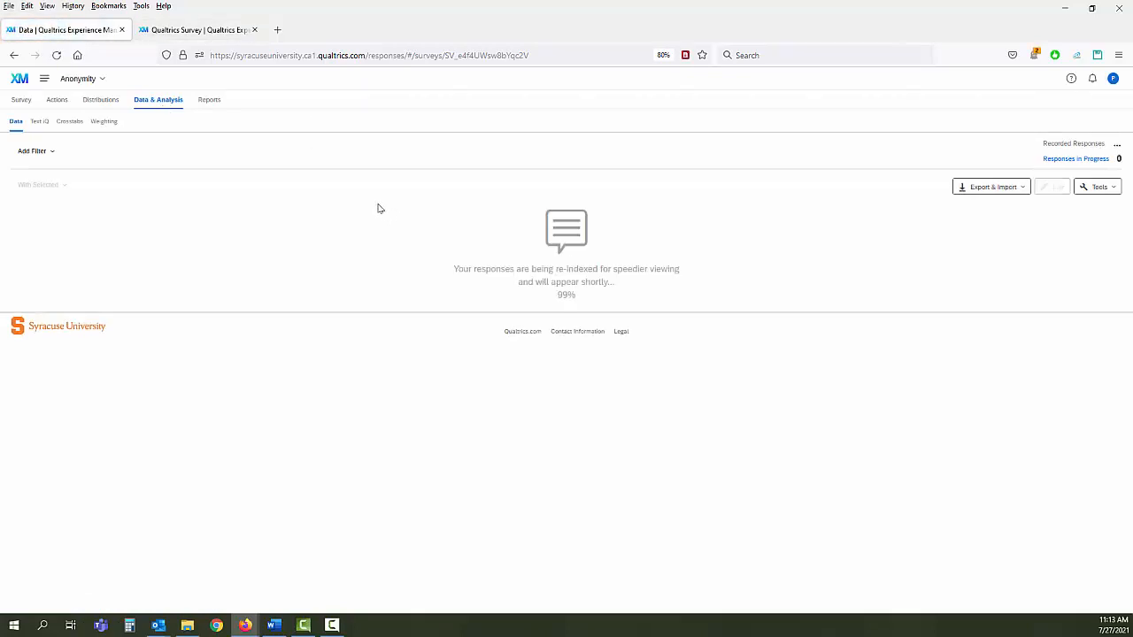
right_click(373, 196)
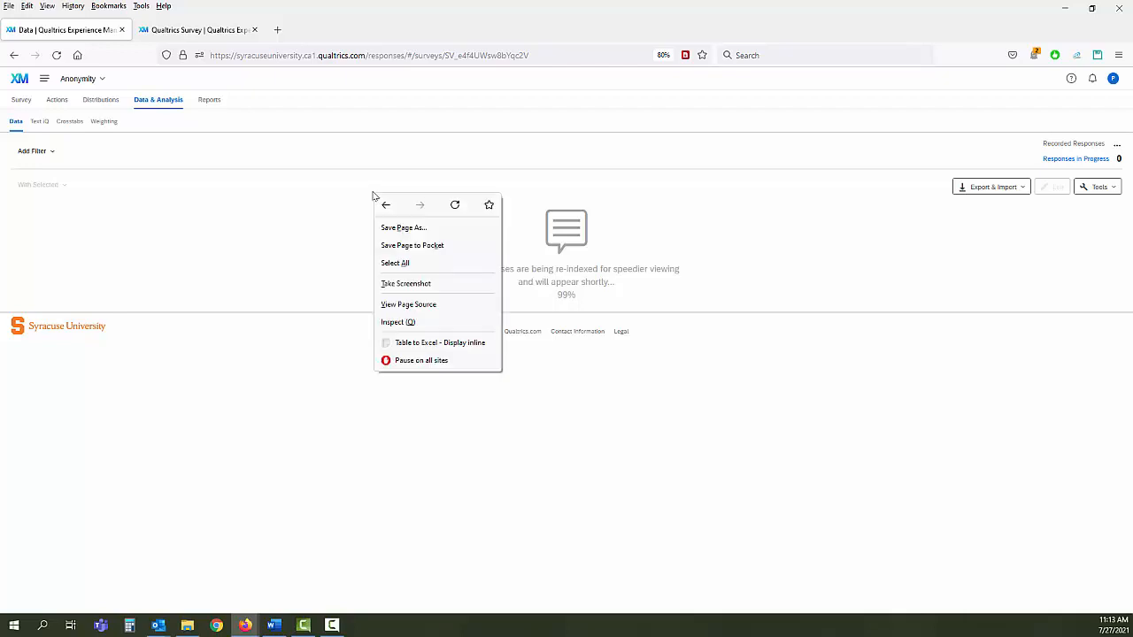
click(455, 205)
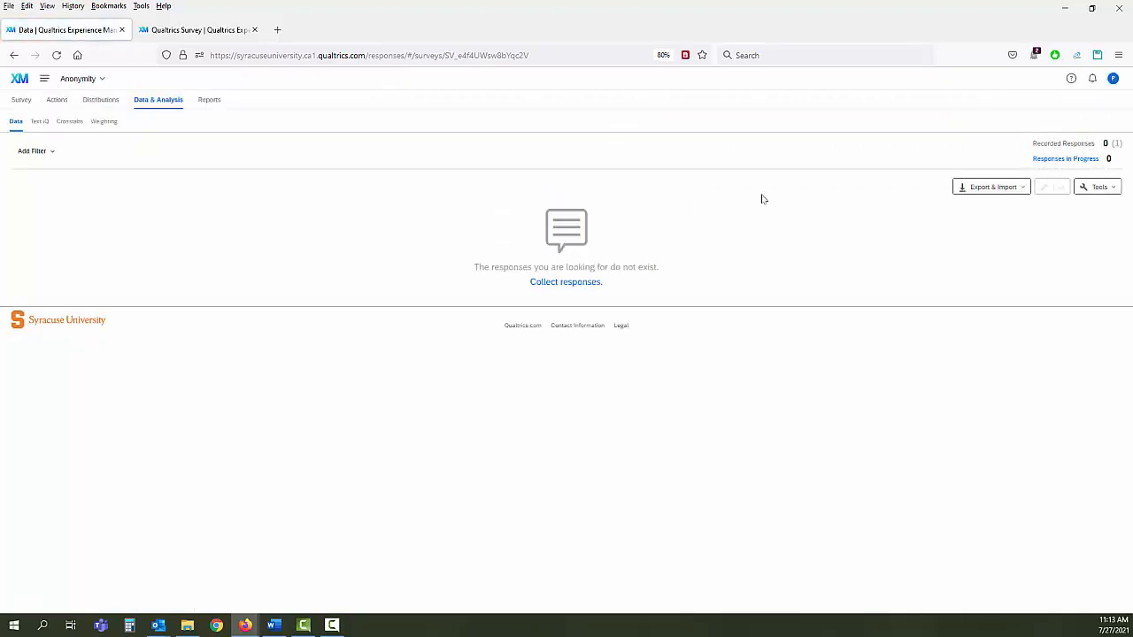
mouse_move(1117, 145)
right_click(321, 160)
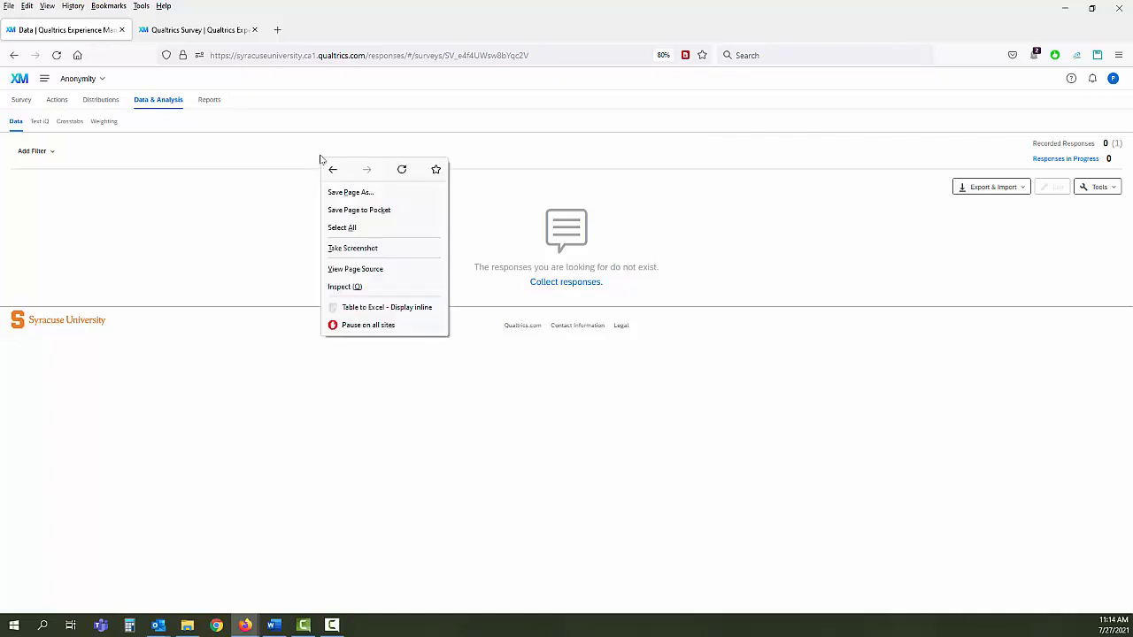
click(401, 170)
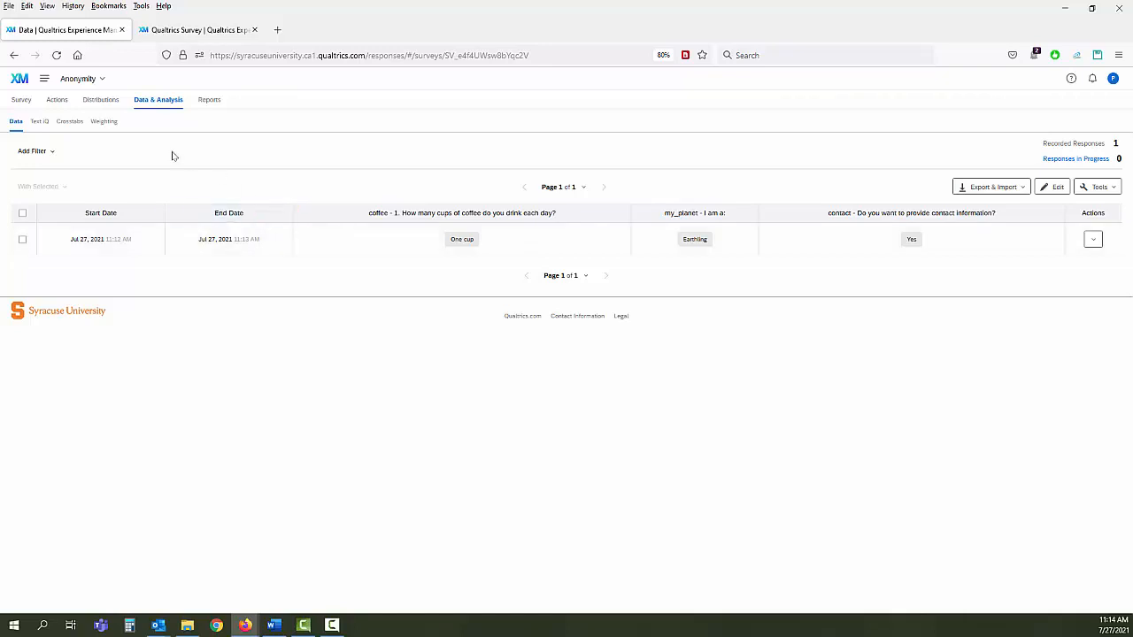
- View the Contact Info survey's Data & Analysis response, then go to the Contacts page
click(78, 79)
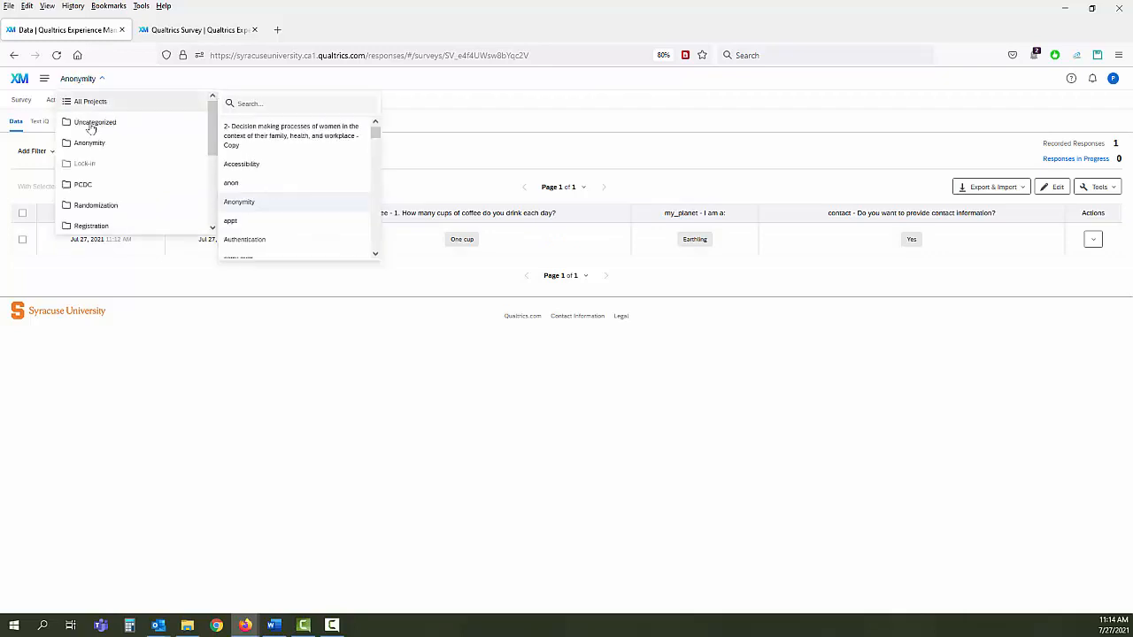
mouse_move(88, 144)
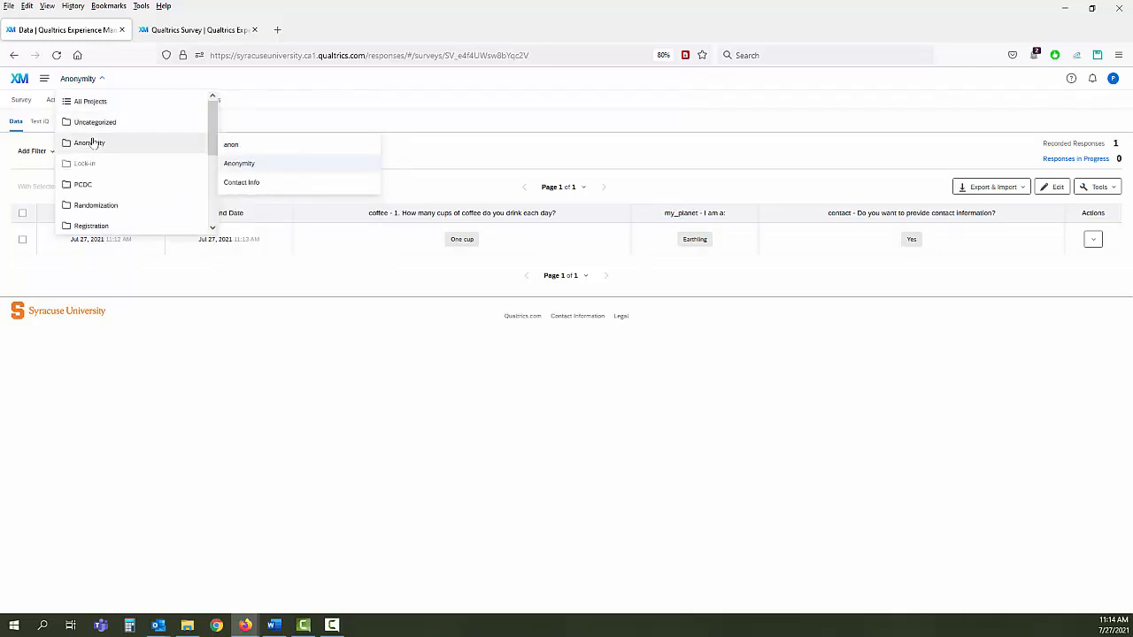
click(250, 184)
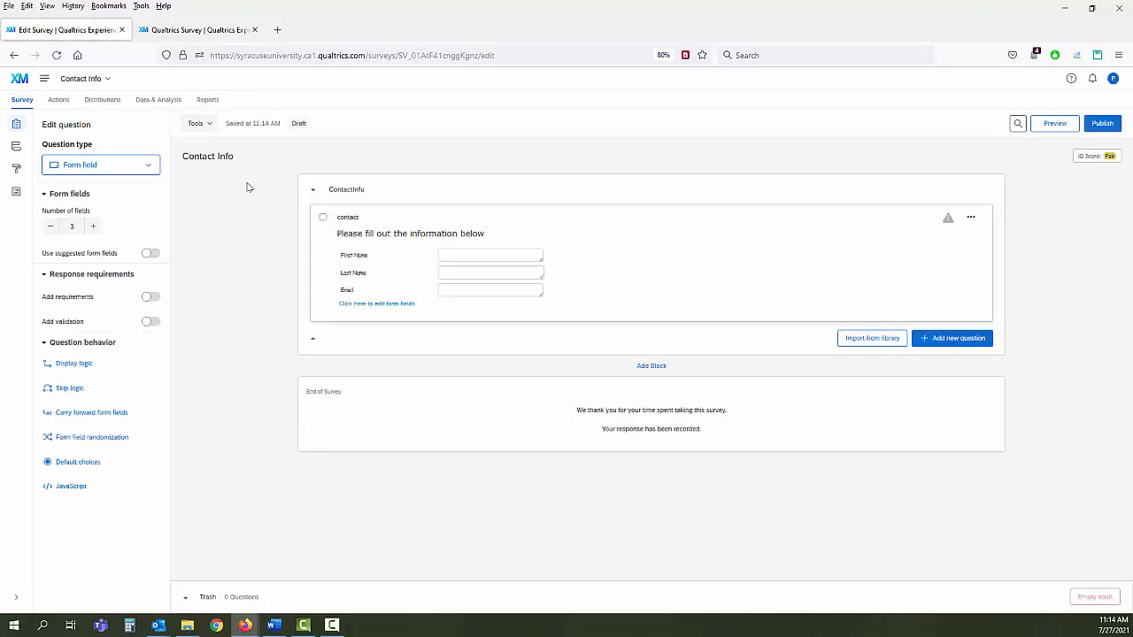
click(150, 101)
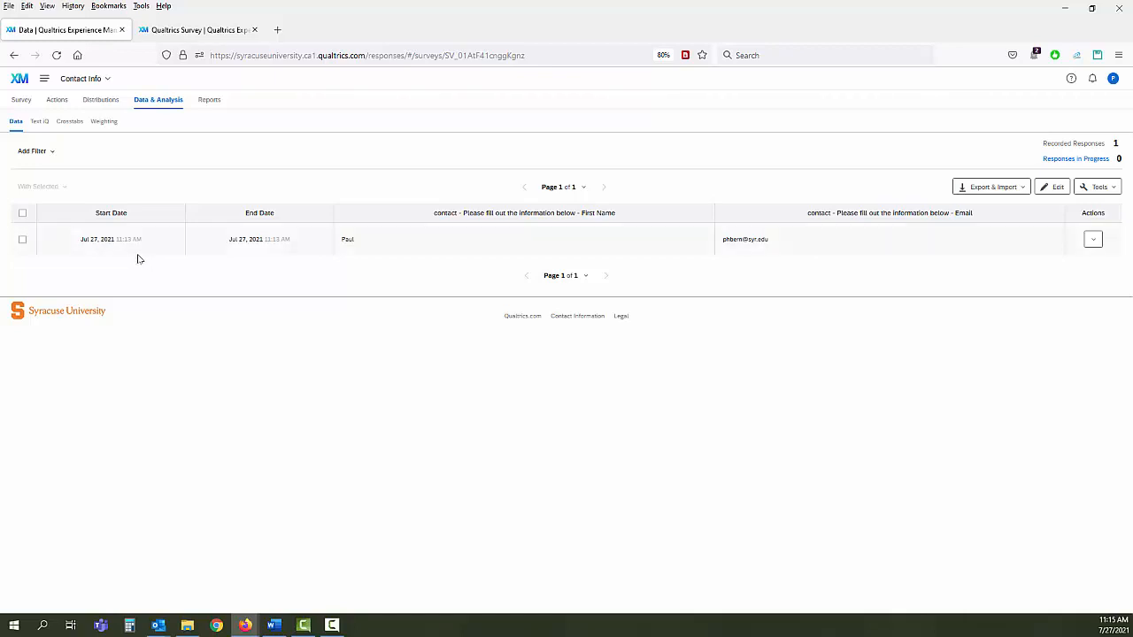
click(45, 81)
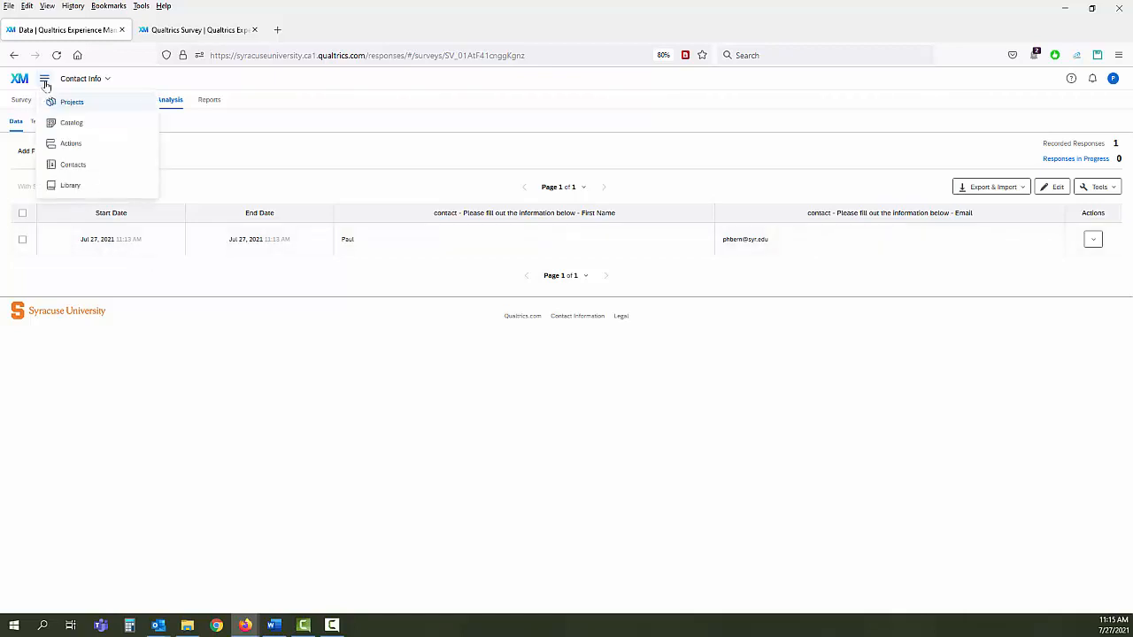
click(71, 167)
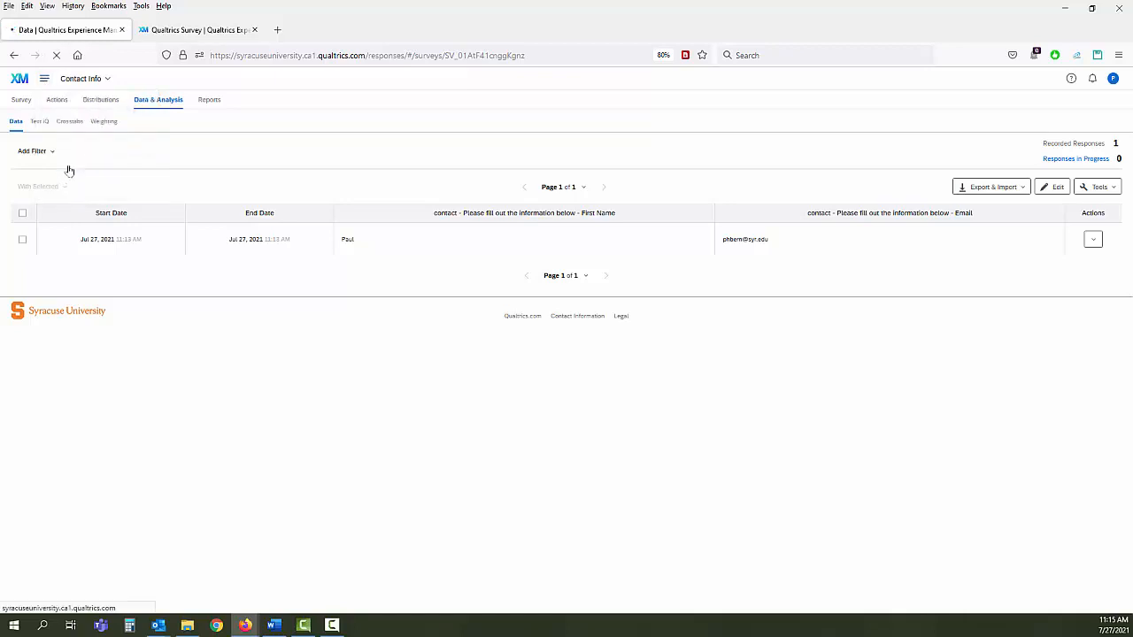